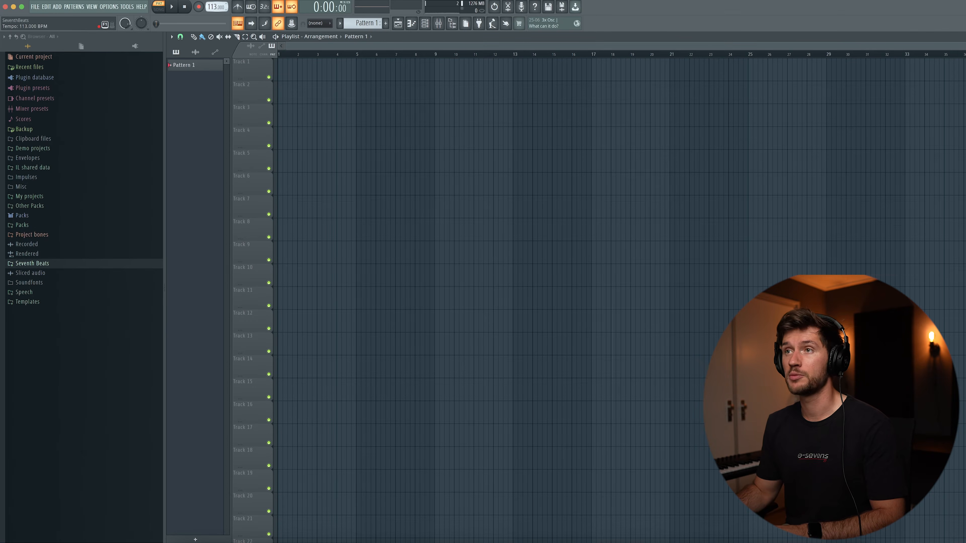
- Load the Harpo preset from the Piano group in the Sytrus channel
{"action": "left_click", "coordinate": [425, 24]}
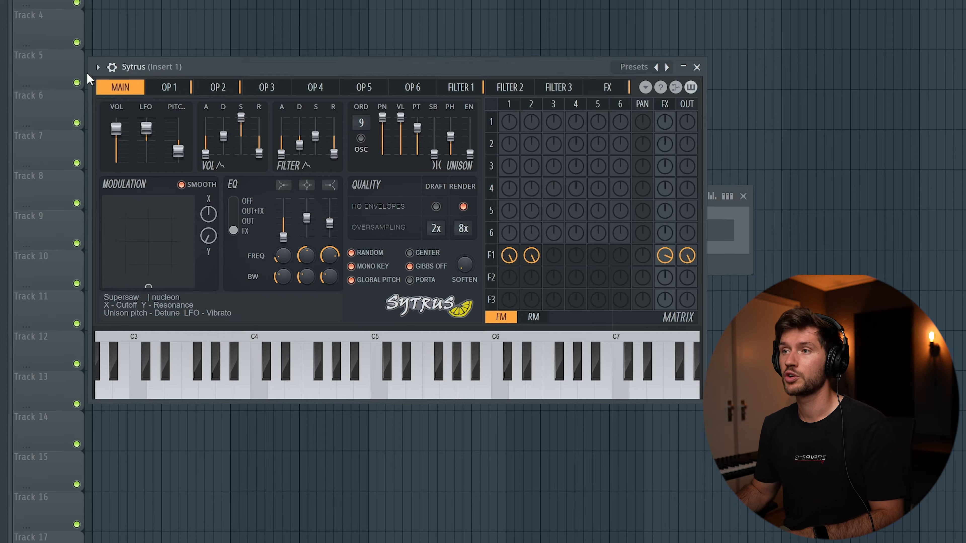
{"action": "left_click", "coordinate": [98, 68]}
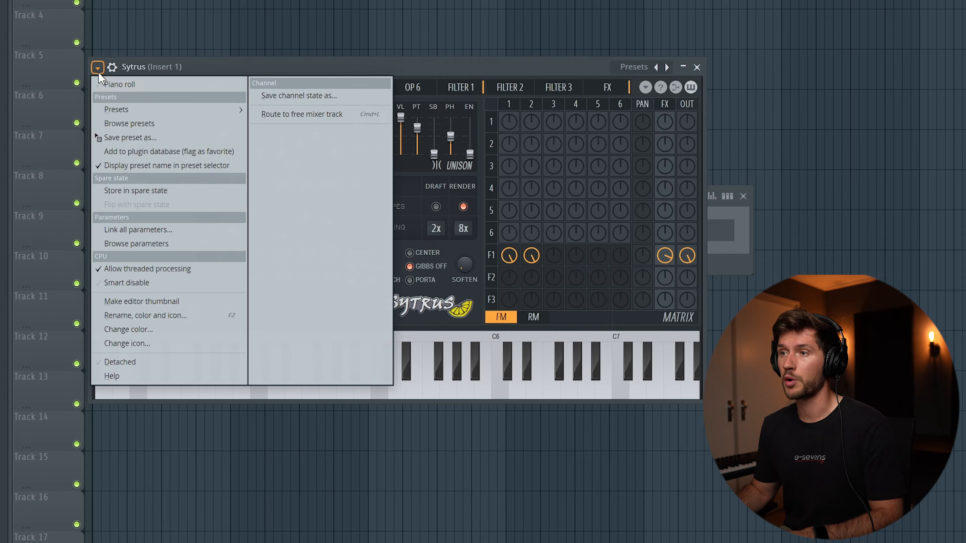
{"action": "mouse_move", "coordinate": [161, 106]}
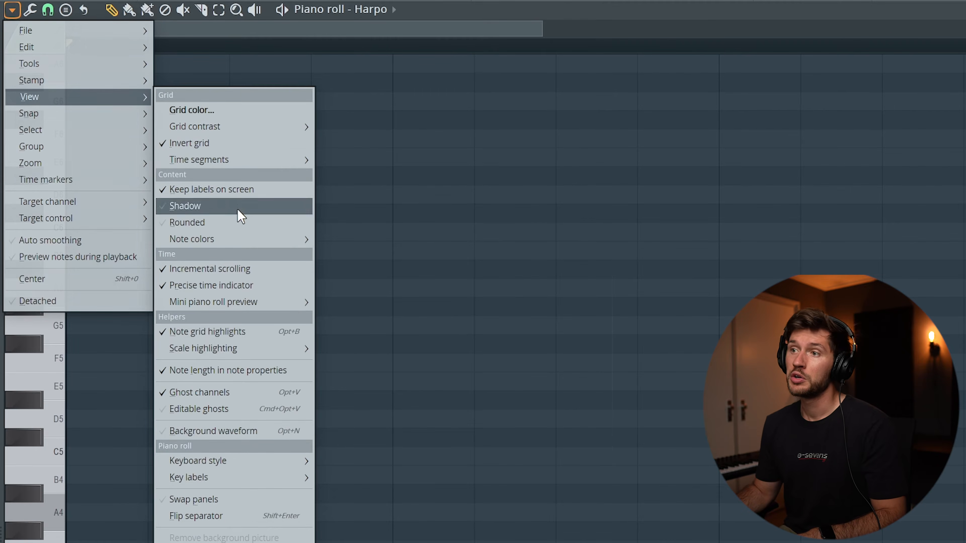
- Set the piano roll's scale highlighting root note to C#
{"action": "mouse_move", "coordinate": [233, 348]}
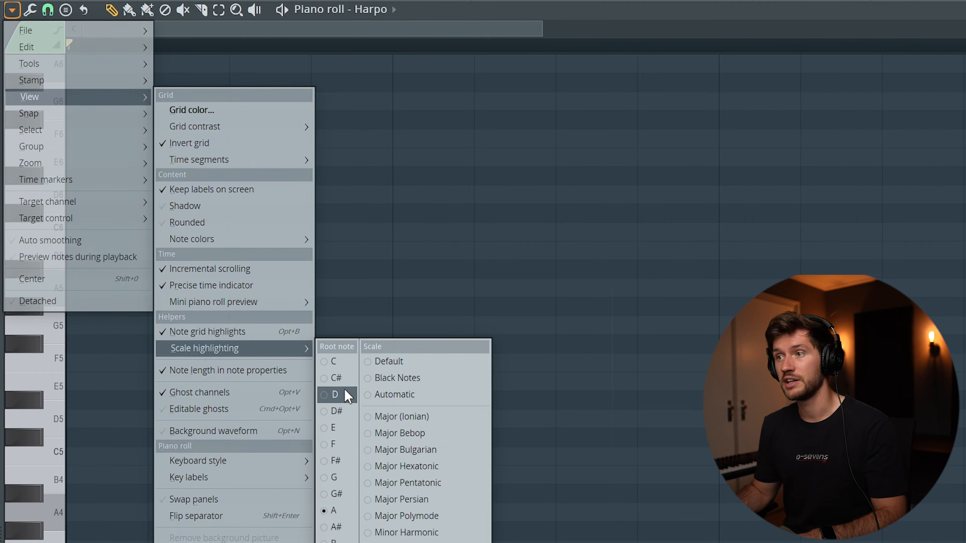
{"action": "left_click", "coordinate": [342, 379]}
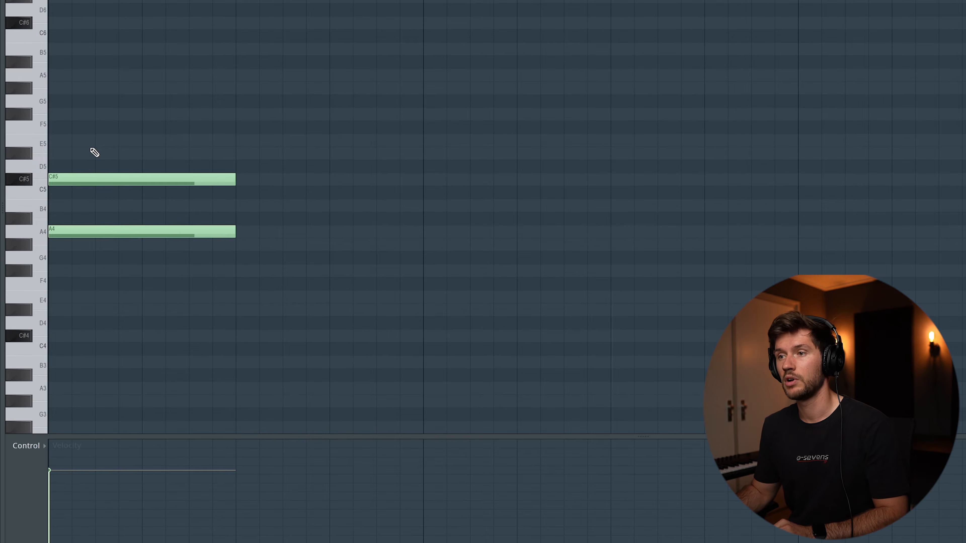
- Duplicate the A4 and C#5 chord three times in a row, play it back and deselect the notes
{"action": "key", "text": "ctrl+b"}
{"action": "key", "text": "ctrl+b"}
{"action": "key", "text": "ctrl+b"}
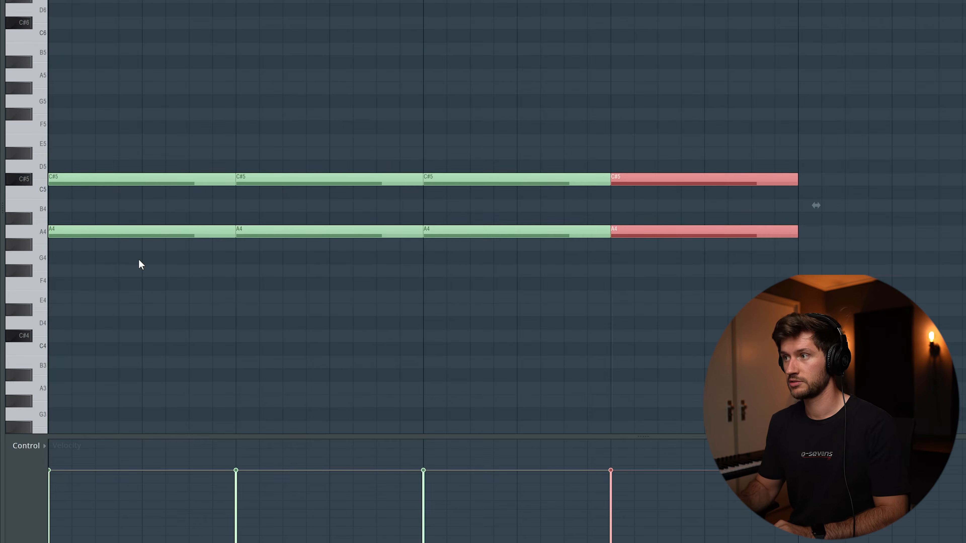
{"action": "key", "text": "space"}
{"action": "key", "text": "ctrl+d"}
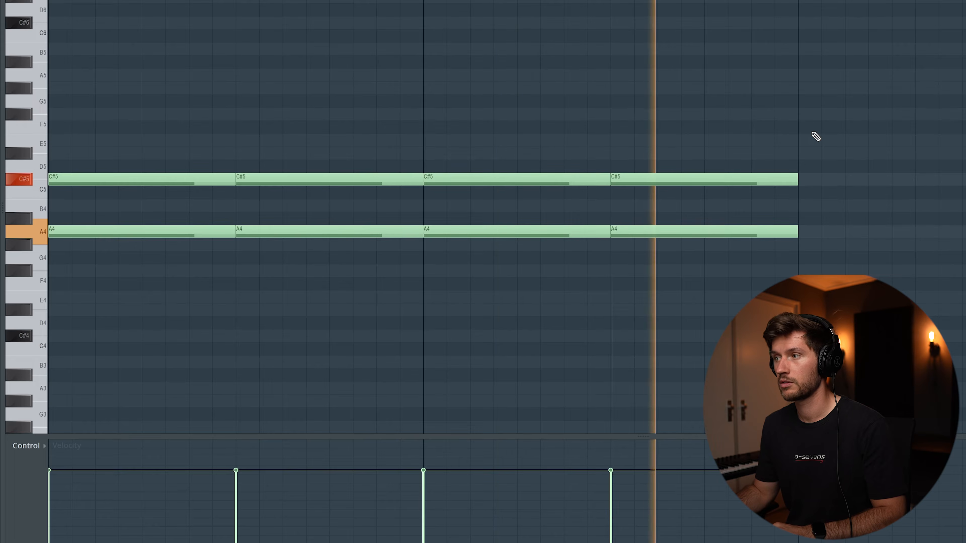
- Copy and paste the selected notes to layer a row of four G#5 notes above the chords
{"action": "left_click_drag", "start_coordinate": [818, 263], "coordinate": [2, 62]}
{"action": "key", "text": "ctrl+c"}
{"action": "key", "text": "ctrl+v"}
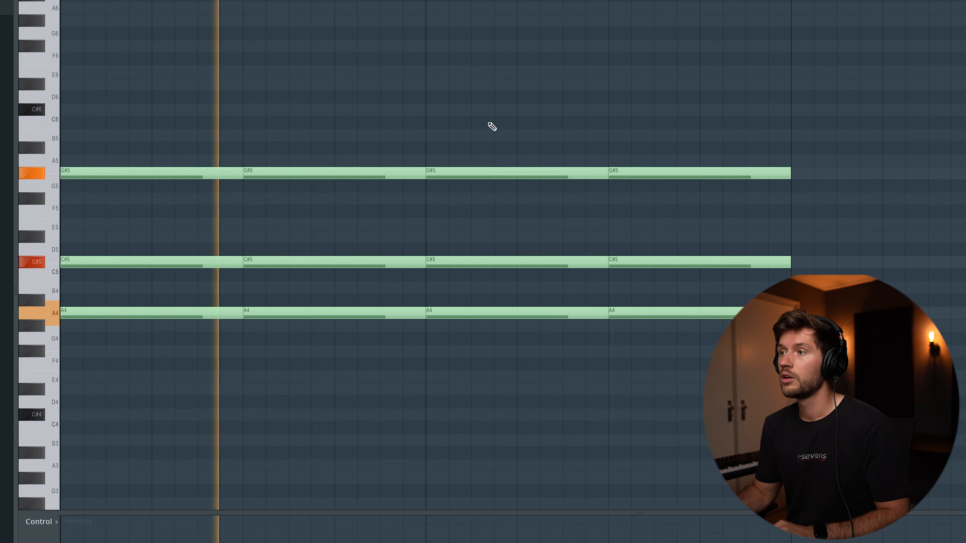
- Raise the third and fourth G#5 notes to A5, and raise the second G#5 note to A5 as well
{"action": "left_click_drag", "start_coordinate": [473, 116], "coordinate": [740, 199]}
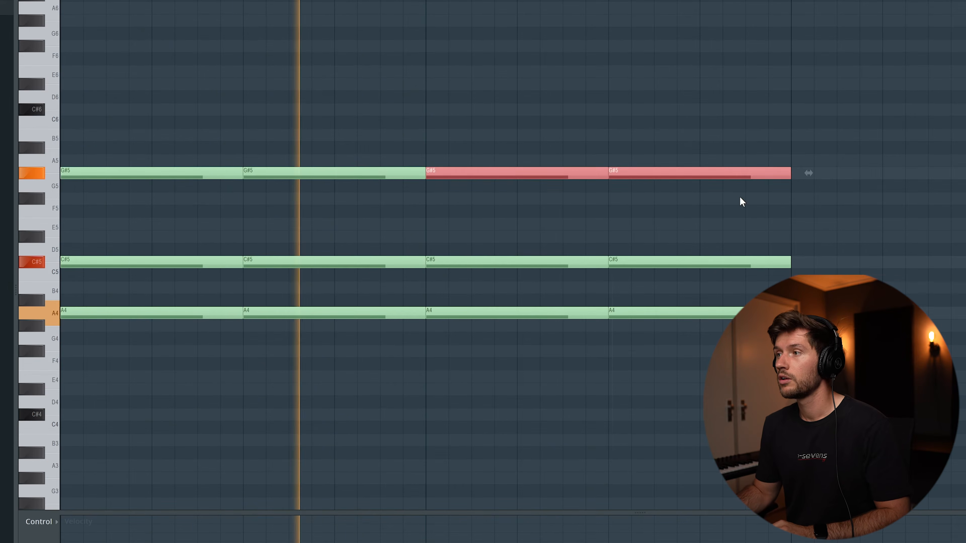
{"action": "left_click_drag", "start_coordinate": [637, 170], "coordinate": [637, 154]}
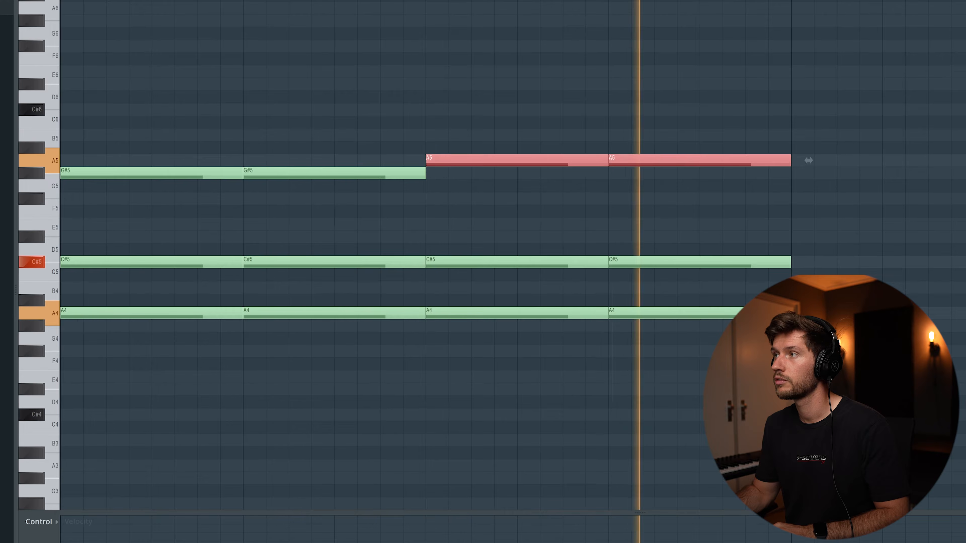
{"action": "scroll", "coordinate": [684, 163], "scroll_direction": "down", "scroll_amount": 2}
{"action": "left_click_drag", "start_coordinate": [266, 169], "coordinate": [267, 156]}
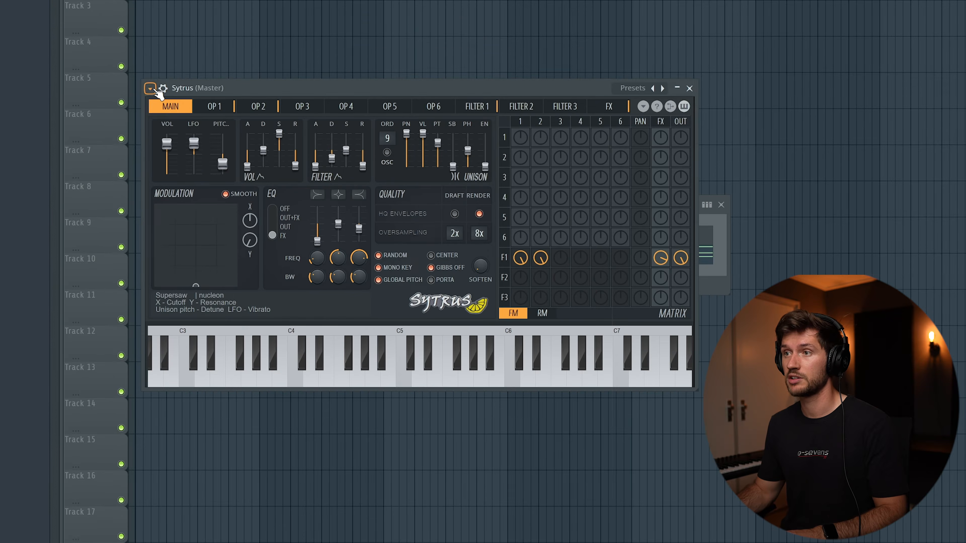
- Load the Deep2 bass preset in the new Sytrus channel
{"action": "left_click", "coordinate": [150, 88]}
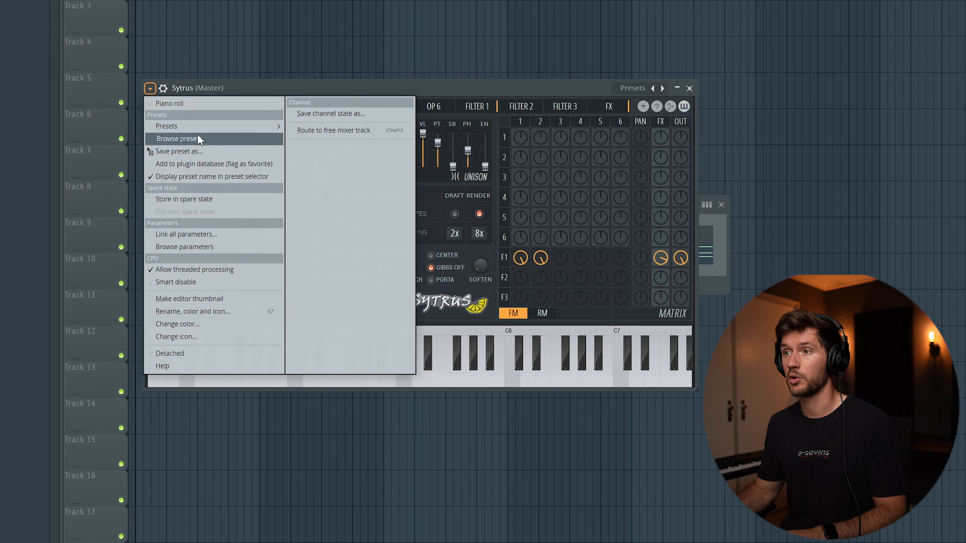
{"action": "mouse_move", "coordinate": [190, 126]}
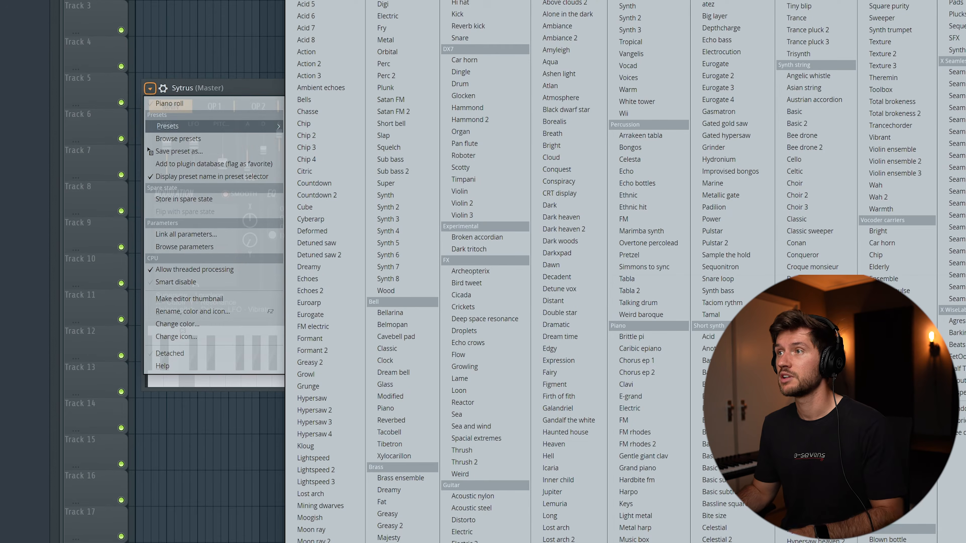
{"action": "left_click", "coordinate": [385, 1]}
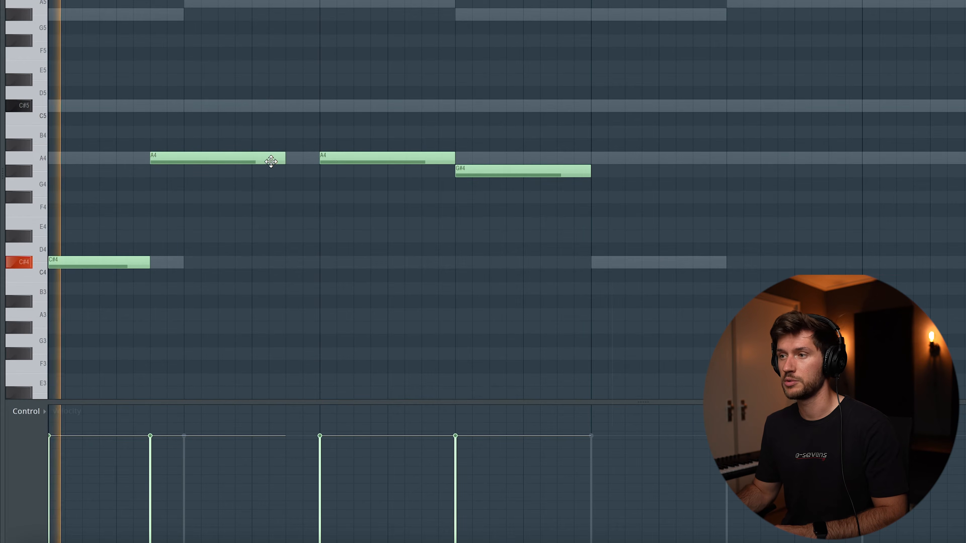
- Merge the two A4 bass notes into one long note and shift the G#4 note to start at its end
{"action": "left_click_drag", "start_coordinate": [286, 158], "coordinate": [319, 158]}
{"action": "right_click", "coordinate": [338, 162]}
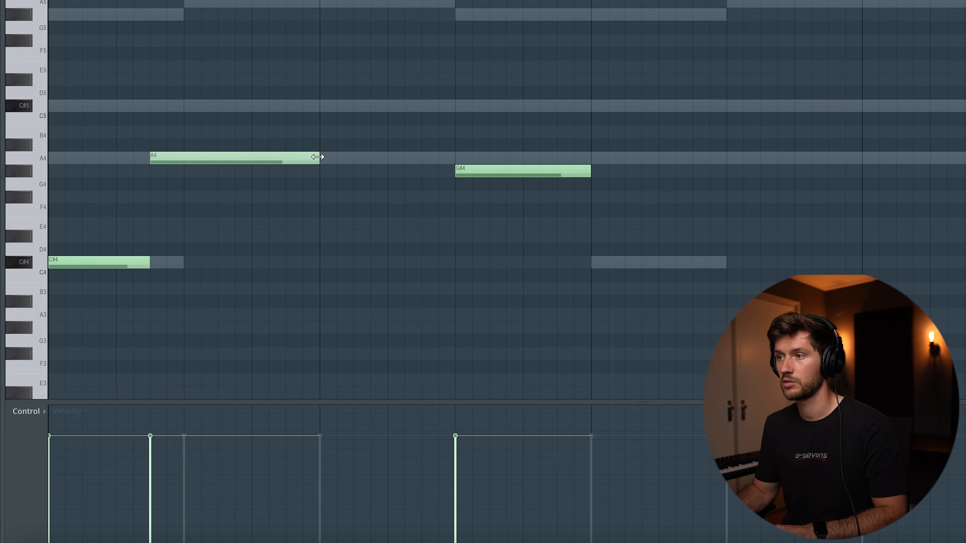
{"action": "left_click_drag", "start_coordinate": [488, 169], "coordinate": [464, 170]}
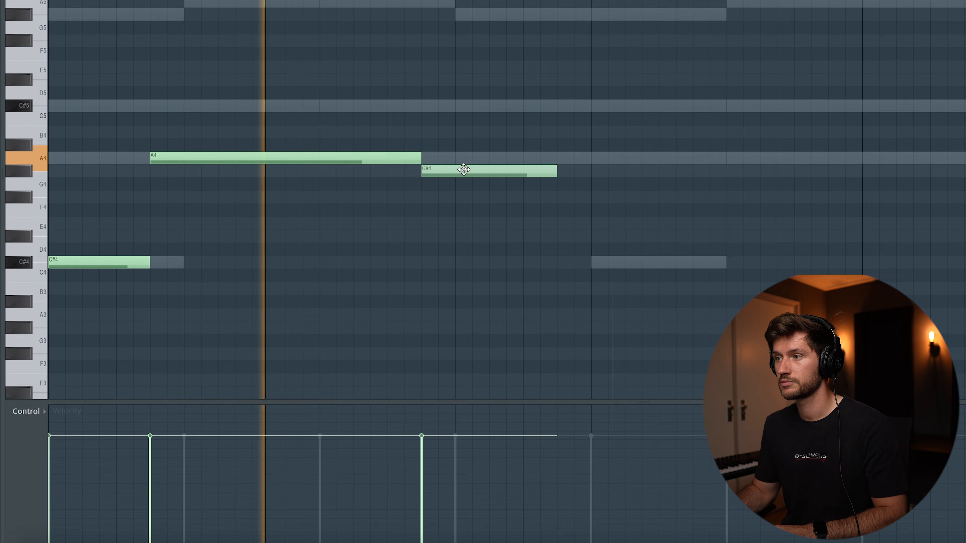
{"action": "key", "text": "space"}
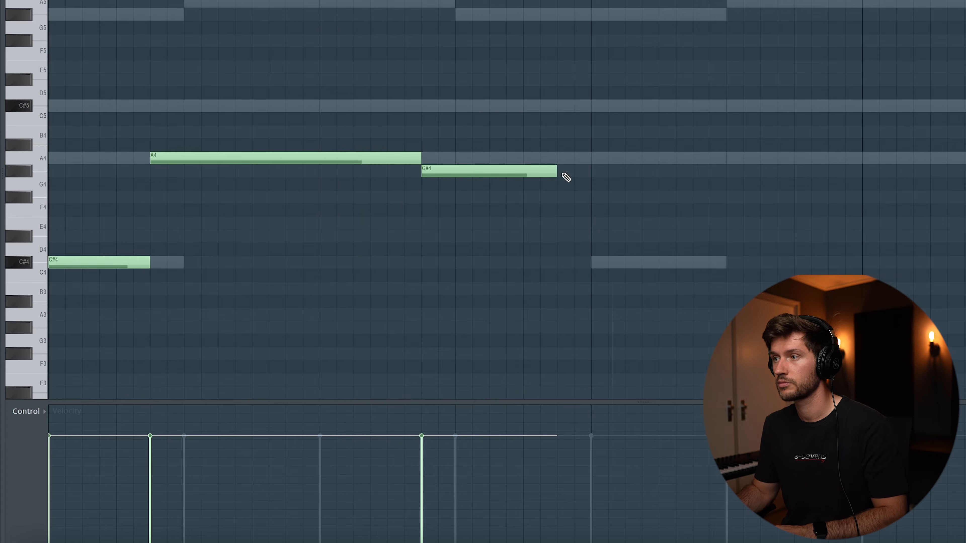
- Lower the G#4 bass note to C#4 and lengthen it to about twice its duration
{"action": "key", "text": "space"}
{"action": "left_click_drag", "start_coordinate": [441, 172], "coordinate": [437, 264]}
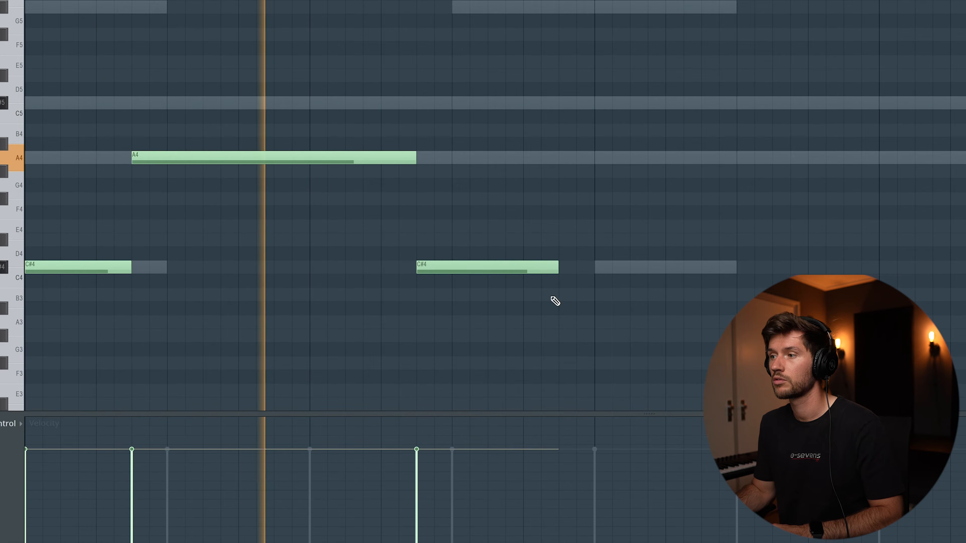
{"action": "left_click_drag", "start_coordinate": [560, 269], "coordinate": [701, 277]}
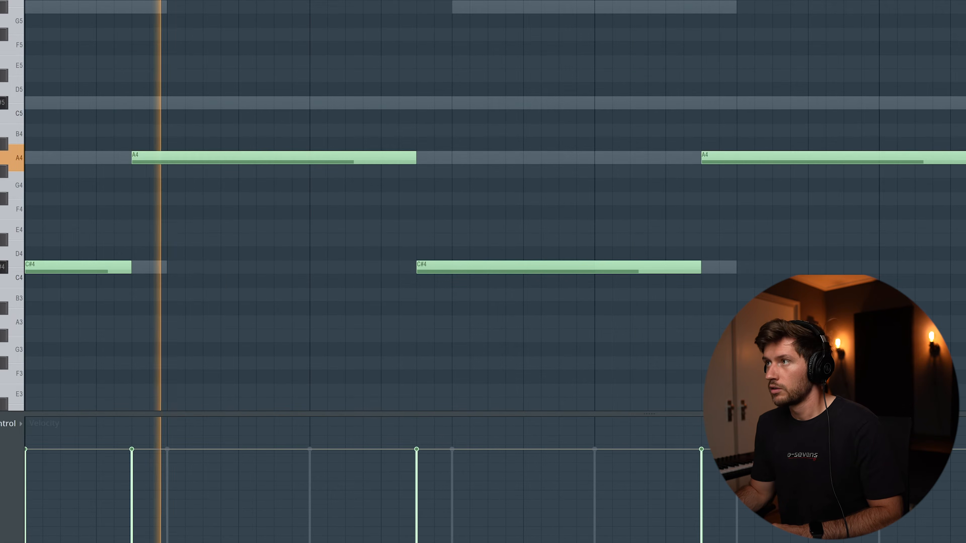
- Add a closing C#4 bass note after the second A4 and trim it to the end of the chord progression
{"action": "scroll", "coordinate": [592, 188], "scroll_direction": "down", "scroll_amount": 3}
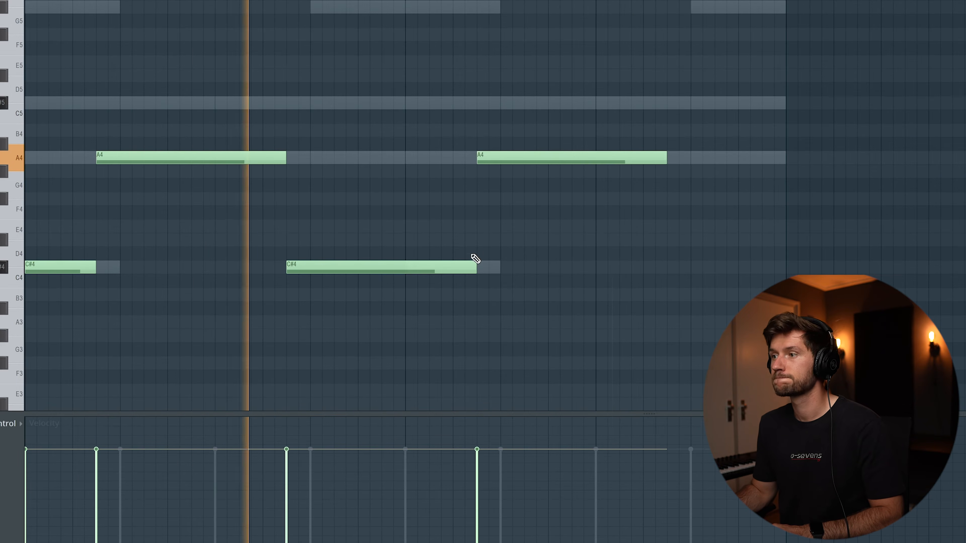
{"action": "left_click", "coordinate": [673, 267]}
{"action": "left_click_drag", "start_coordinate": [863, 271], "coordinate": [786, 268]}
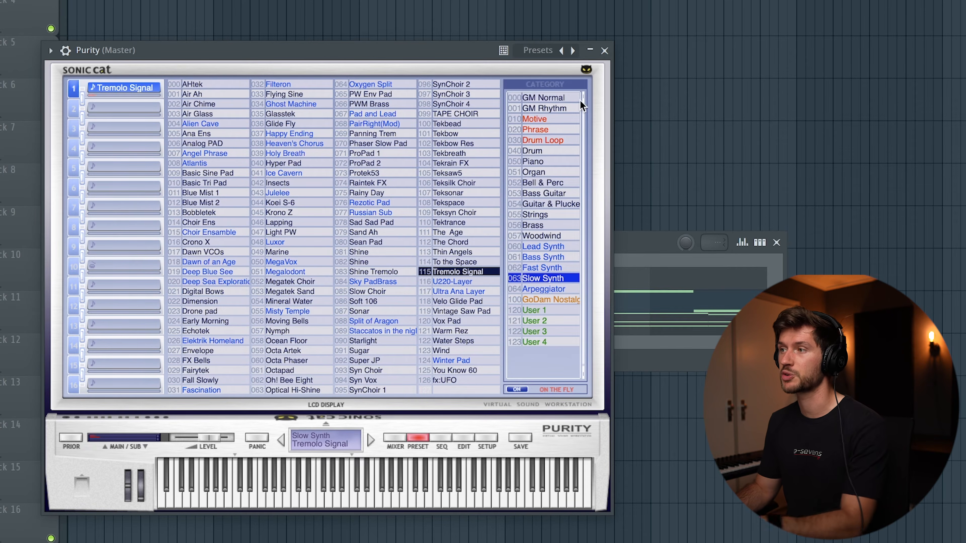
- Clone the Purity channel and load the Bright ARP Bells preset from the Arpeggiator category in the clone
{"action": "left_click", "coordinate": [604, 51]}
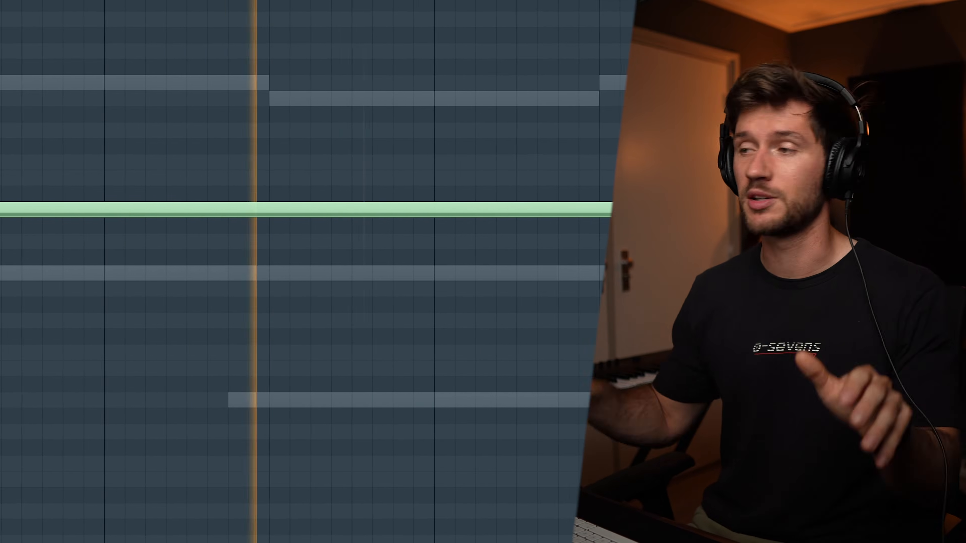
{"action": "key", "text": "F6"}
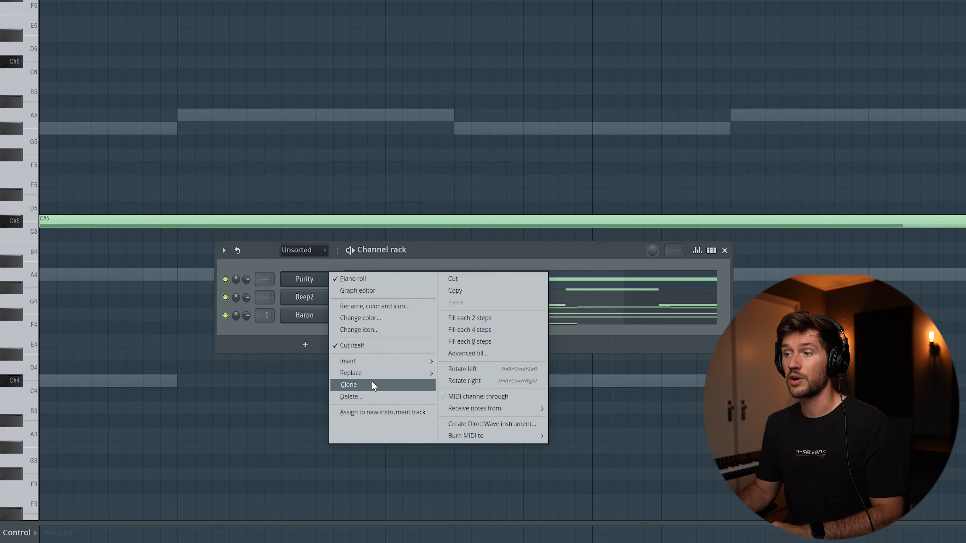
{"action": "left_click", "coordinate": [372, 385]}
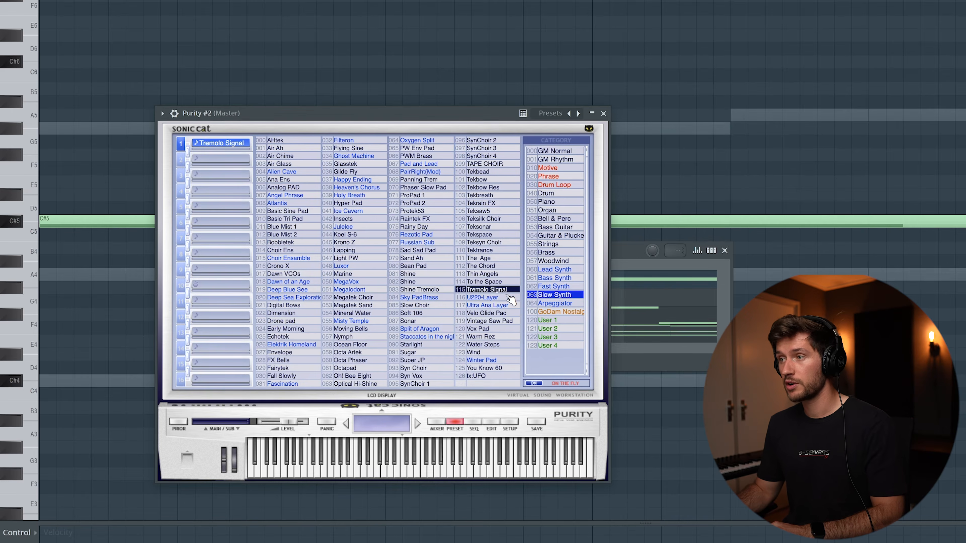
{"action": "left_click", "coordinate": [553, 303]}
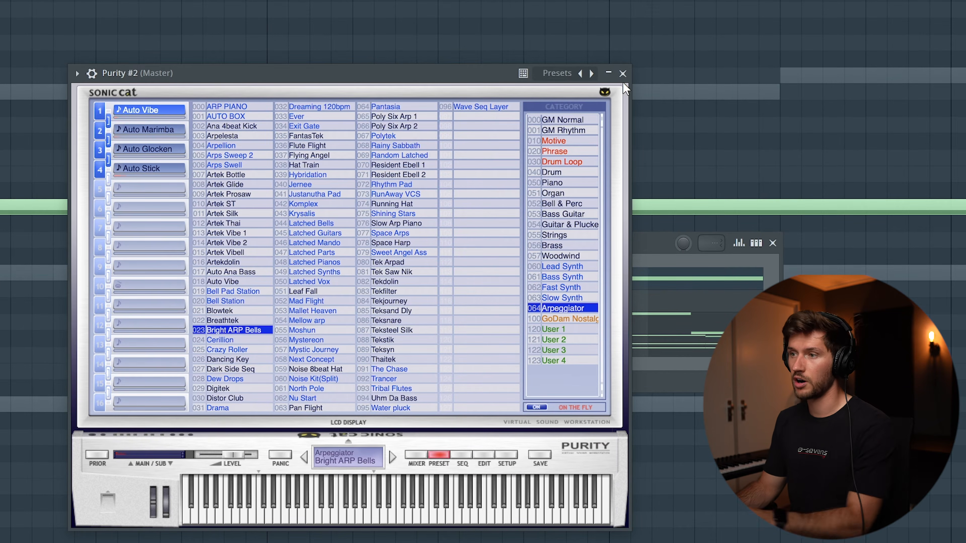
{"action": "left_click", "coordinate": [622, 72]}
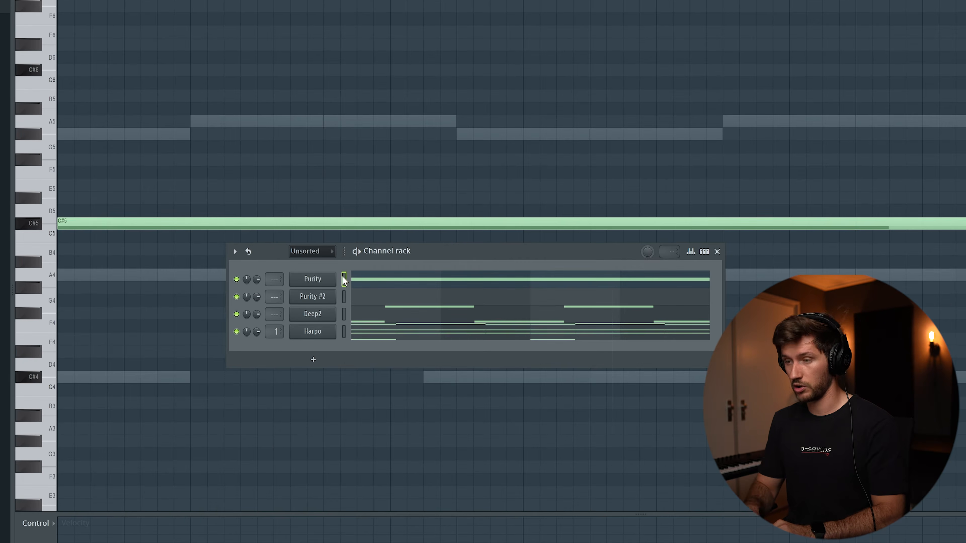
- Paste the long C#5 note into the Purity #2 channel and open that channel's piano roll
{"action": "key", "text": "ctrl+v"}
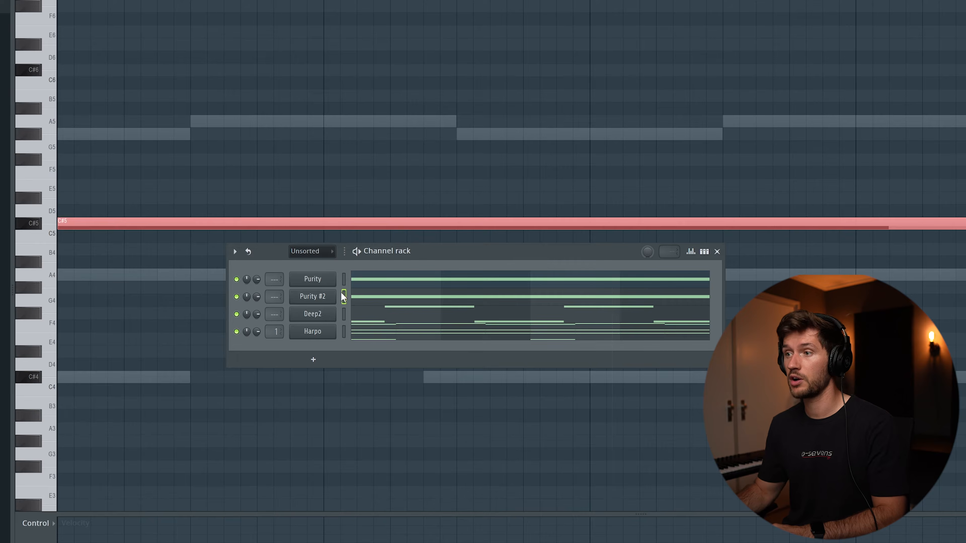
{"action": "left_click", "coordinate": [384, 295]}
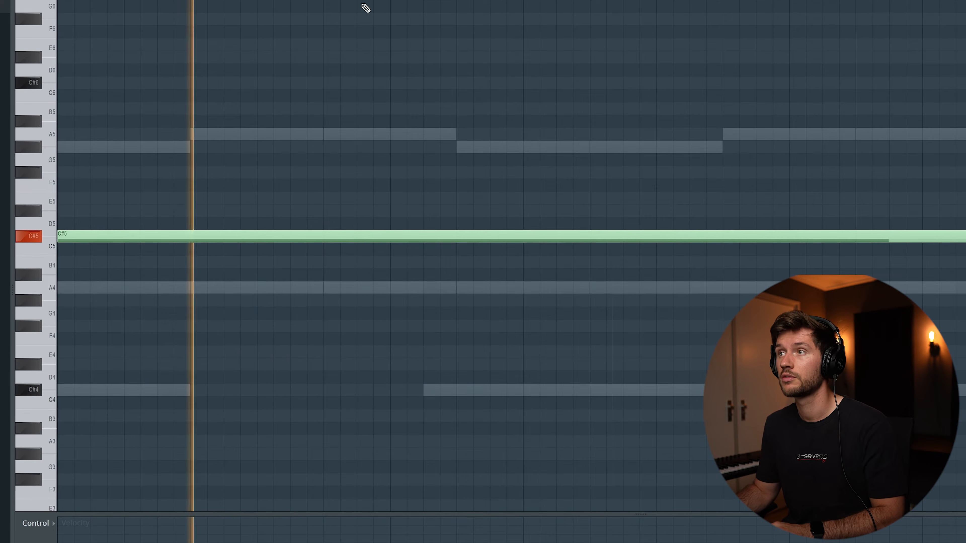
- Place short C#5 notes at half-bar intervals along the pattern in the next channel's piano roll
{"action": "key", "text": "F6"}
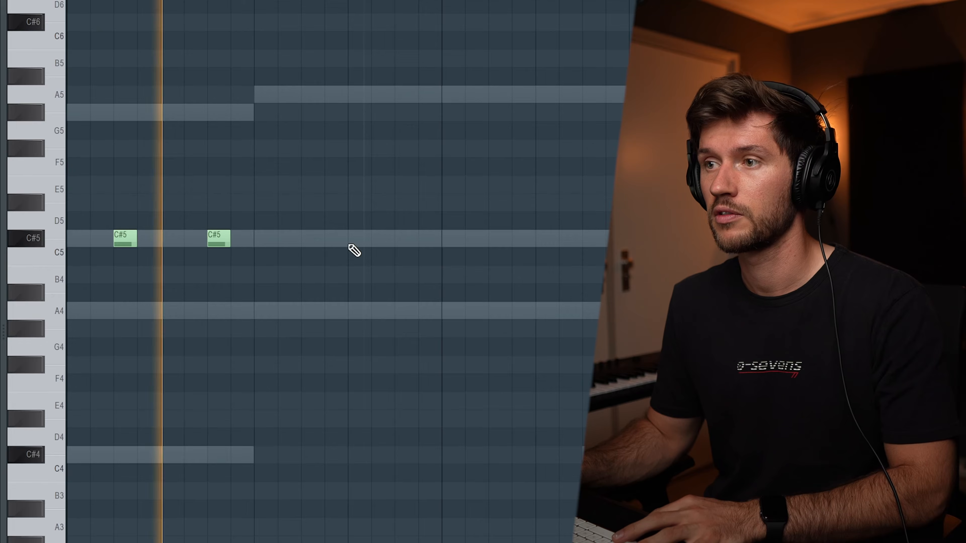
{"action": "left_click", "coordinate": [319, 243]}
{"action": "left_click", "coordinate": [307, 241]}
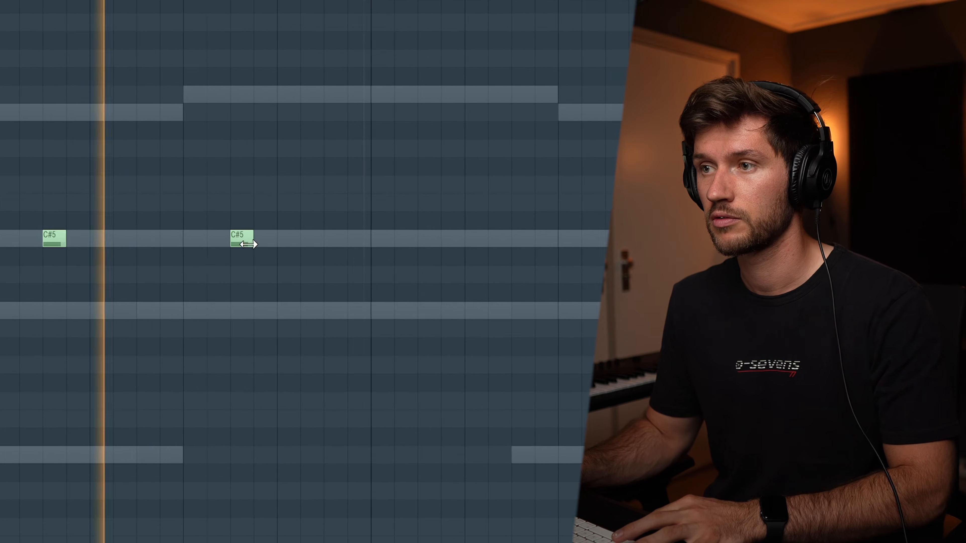
{"action": "left_click", "coordinate": [487, 241]}
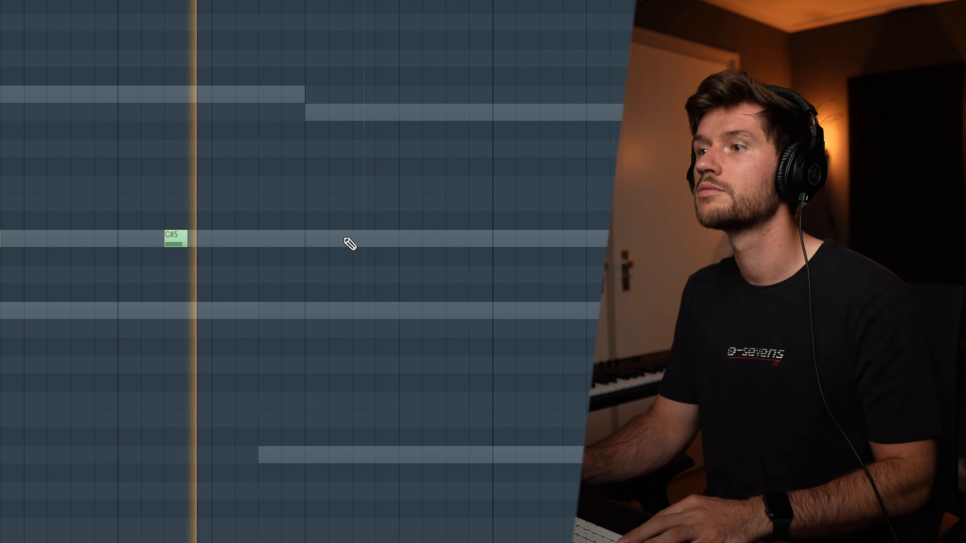
{"action": "left_click", "coordinate": [428, 240]}
{"action": "left_click", "coordinate": [614, 240]}
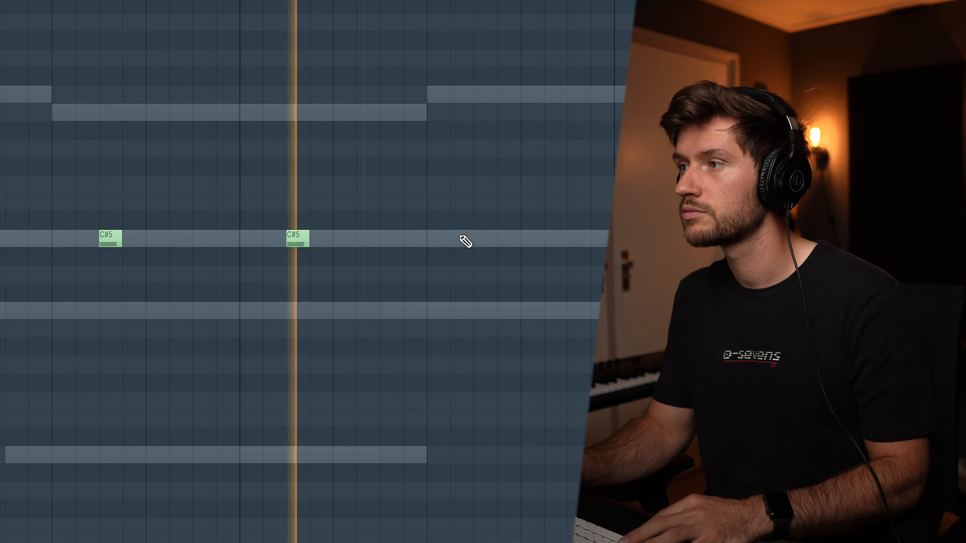
{"action": "left_click", "coordinate": [550, 240]}
{"action": "left_click", "coordinate": [485, 240]}
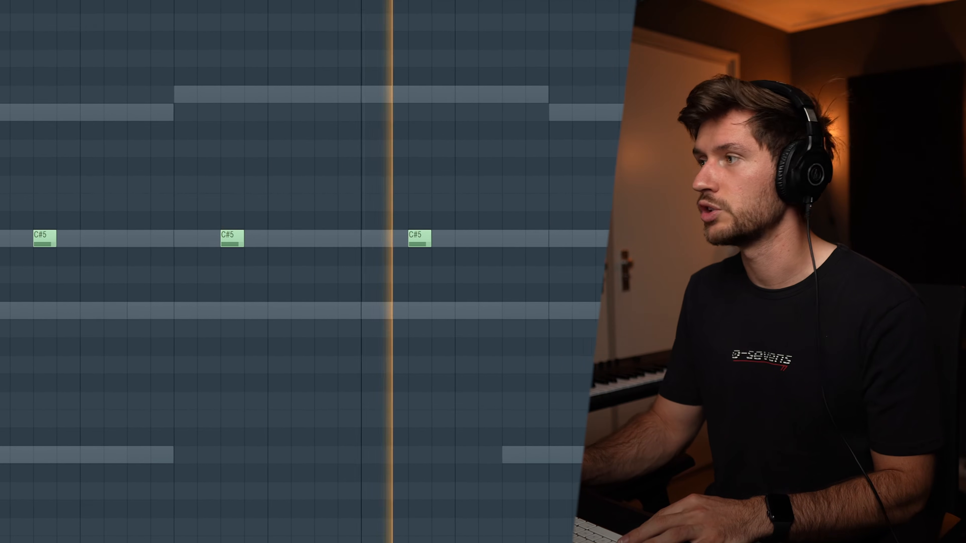
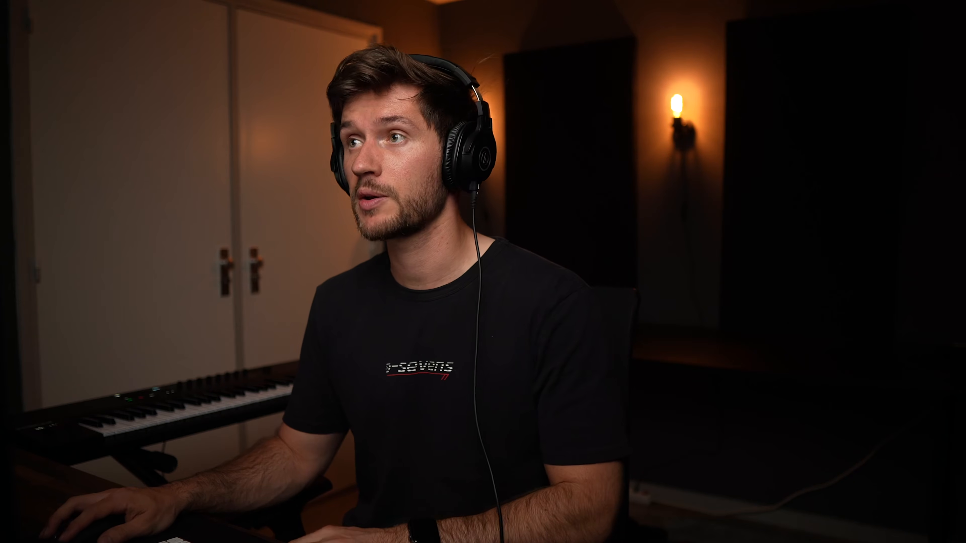
- Browse the Amapiano kit's Shaker Loops and place APK_ShakerLoop_2 on Track 1 to match Pattern 1's length
{"action": "left_click_drag", "start_coordinate": [80, 370], "coordinate": [622, 169]}
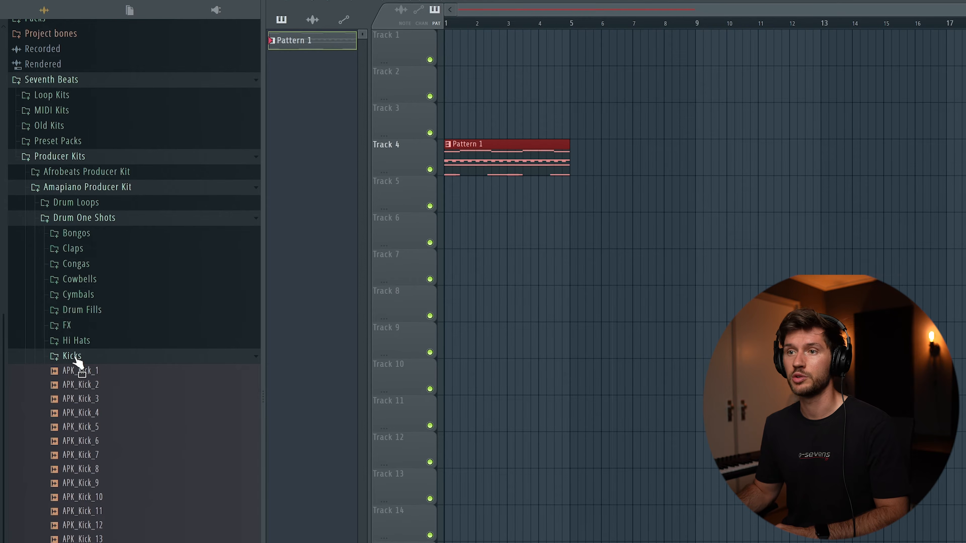
{"action": "left_click", "coordinate": [76, 358]}
{"action": "left_click", "coordinate": [95, 420]}
{"action": "left_click", "coordinate": [108, 482]}
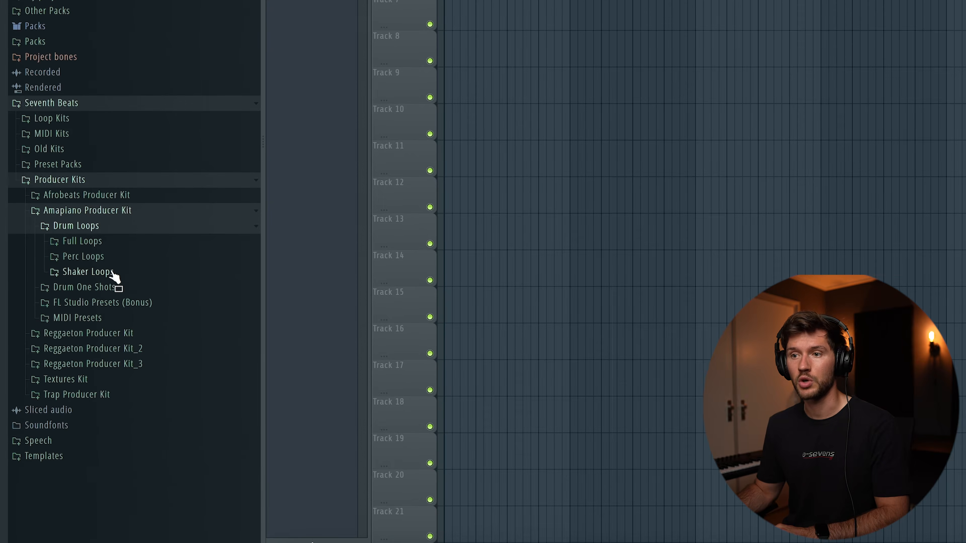
{"action": "left_click", "coordinate": [108, 273]}
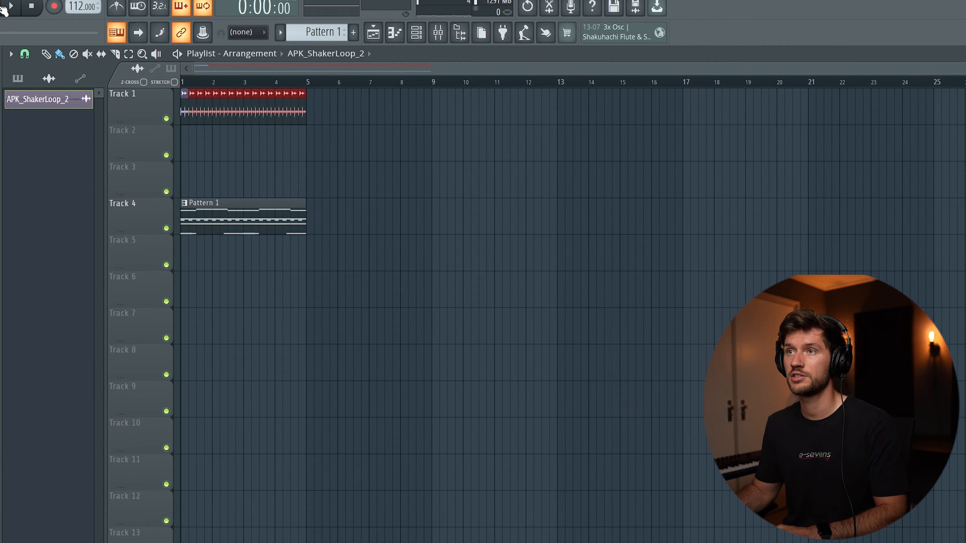
- Play the arrangement and inspect the shaker loop's audio clip settings
{"action": "key", "text": "space"}
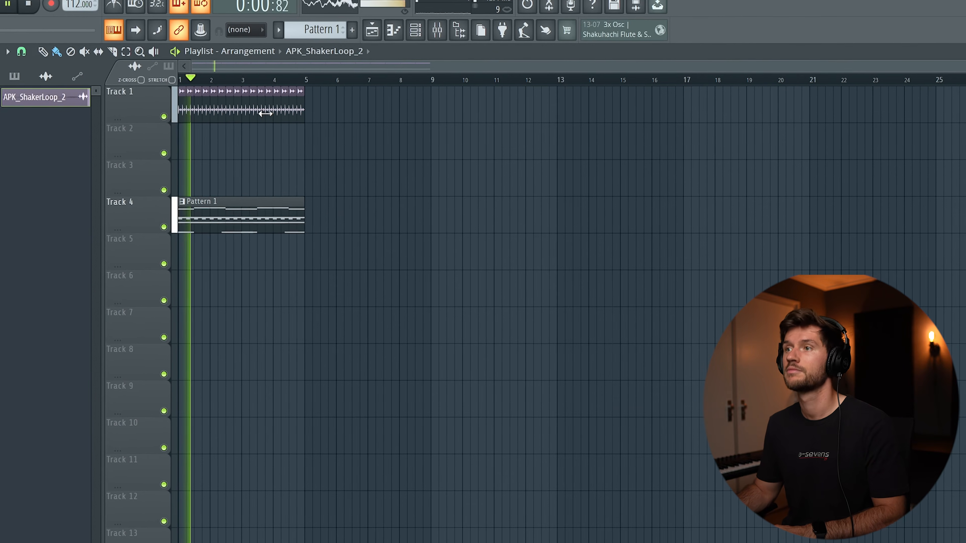
{"action": "double_click", "coordinate": [262, 96]}
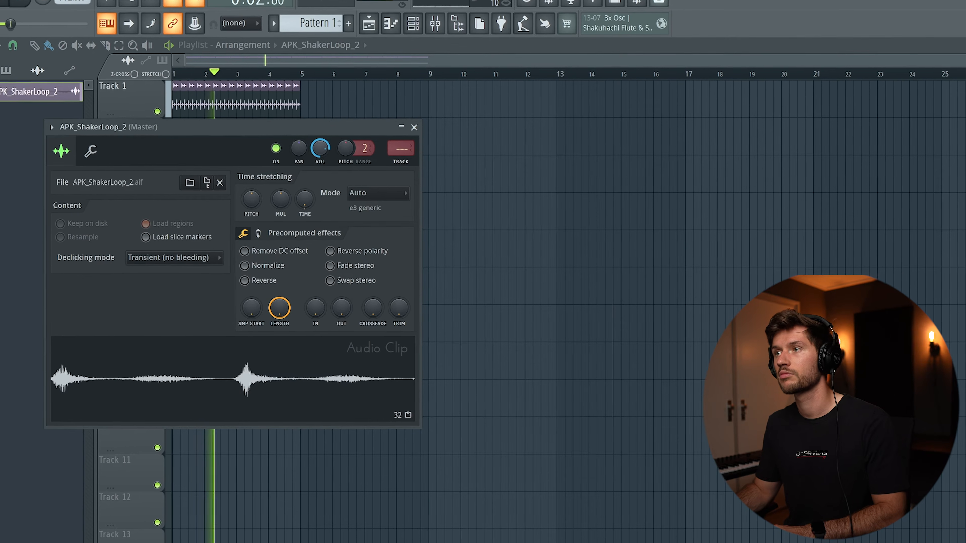
{"action": "left_click", "coordinate": [412, 125]}
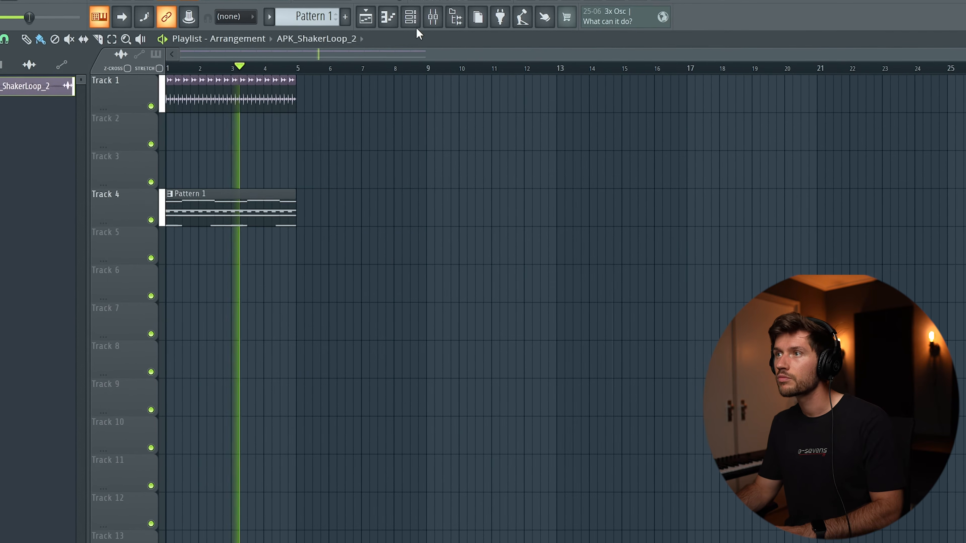
- Add APK_Kick_14 with evenly spaced notes to the channel rack, plus a sample from the Open hi-hats folder as another channel
{"action": "left_click", "coordinate": [412, 20]}
{"action": "left_click", "coordinate": [293, 418]}
{"action": "left_click", "coordinate": [283, 465]}
{"action": "key", "text": "space"}
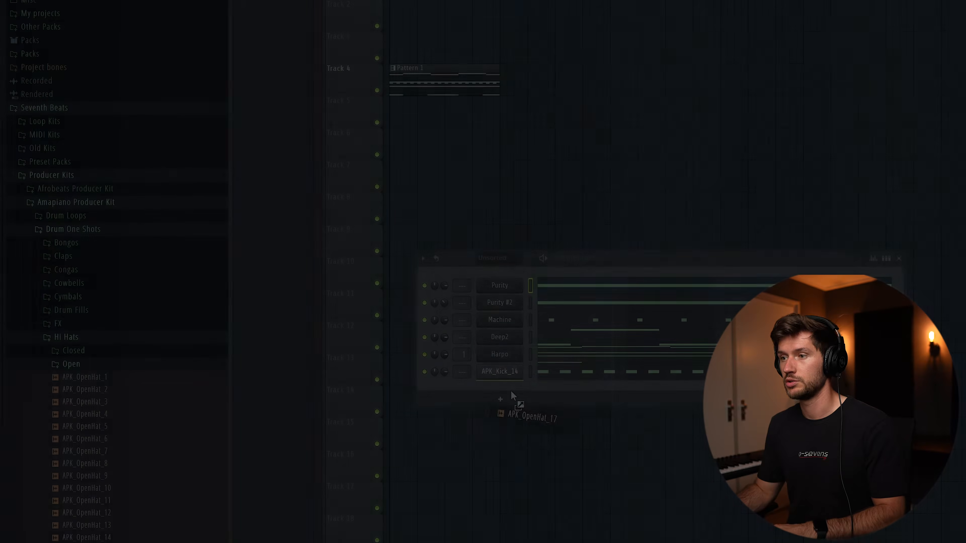
{"action": "left_click", "coordinate": [510, 389]}
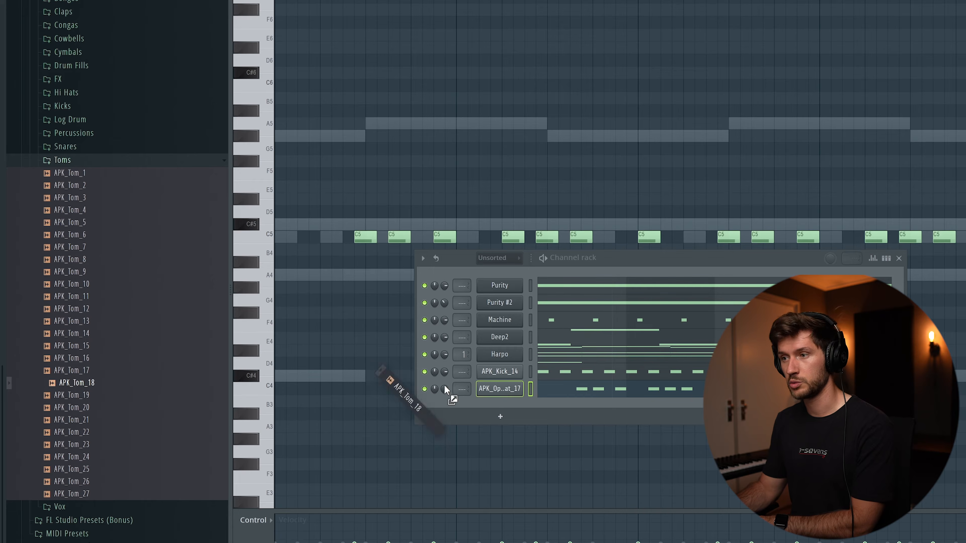
- Add the APK_Tom_18 sample as a new channel below the open hat and preview its sound
{"action": "left_click_drag", "start_coordinate": [446, 388], "coordinate": [489, 398]}
{"action": "left_click_drag", "start_coordinate": [489, 398], "coordinate": [489, 400]}
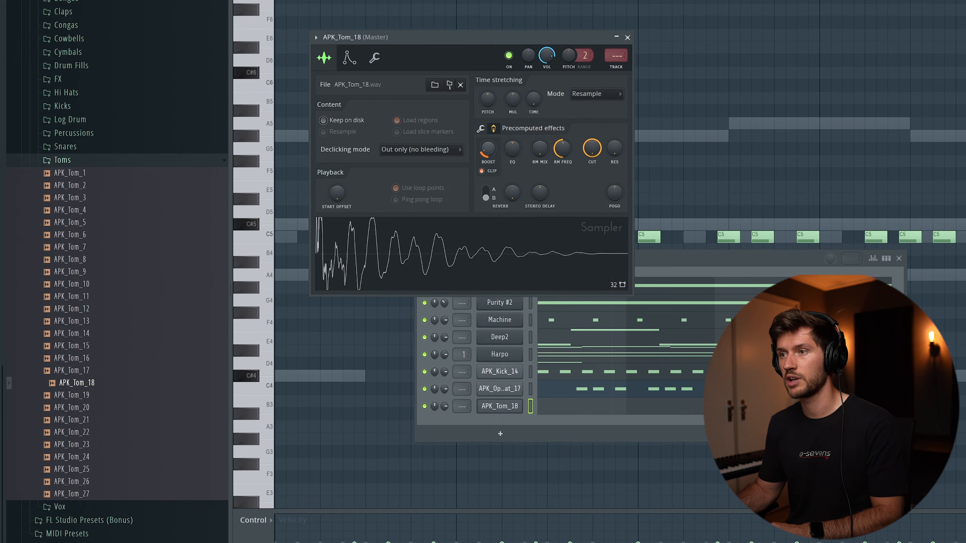
{"action": "left_click", "coordinate": [450, 241]}
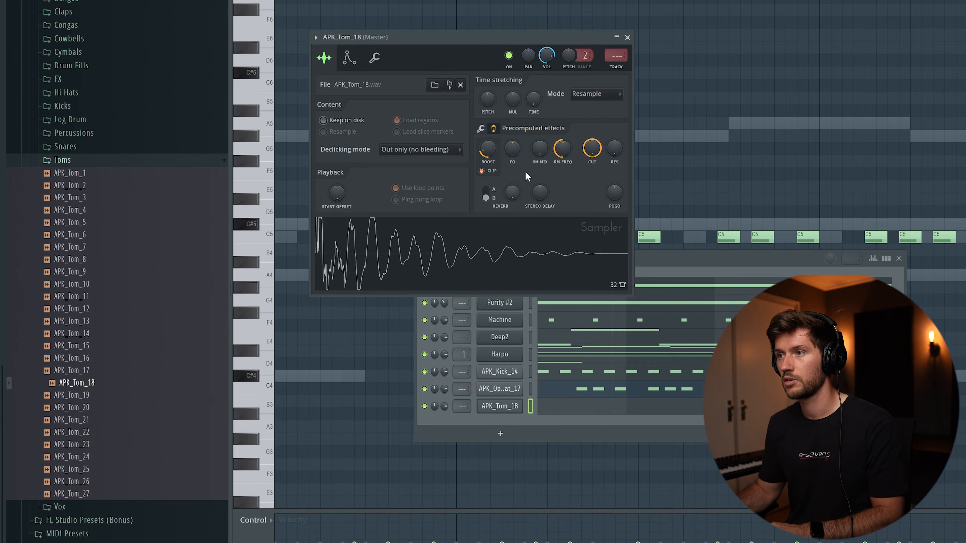
{"action": "left_click", "coordinate": [627, 37]}
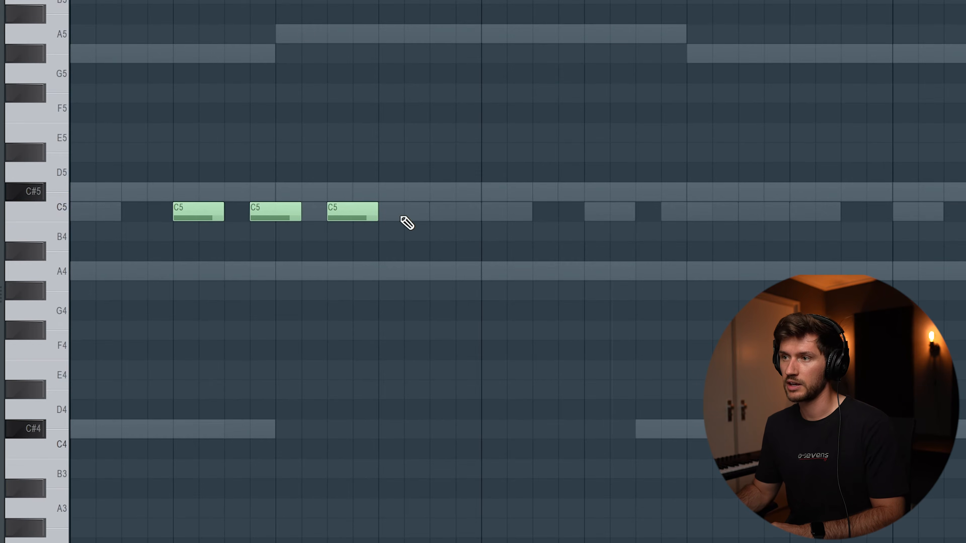
- Fill the APK_Tom_18 piano roll with syncopated short C5 notes along the pattern and lower them to A4
{"action": "key", "text": "space"}
{"action": "left_click", "coordinate": [403, 212]}
{"action": "left_click", "coordinate": [437, 212]}
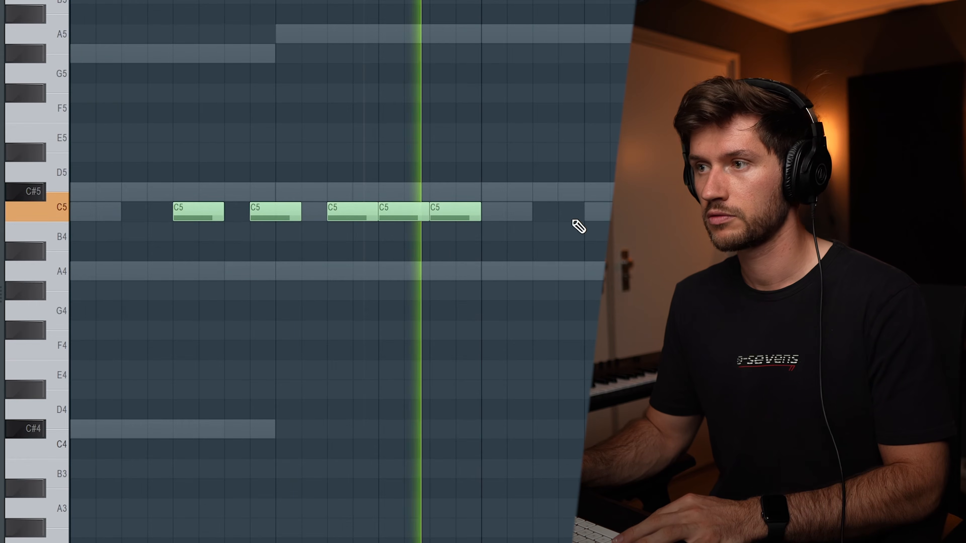
{"action": "left_click", "coordinate": [591, 212]}
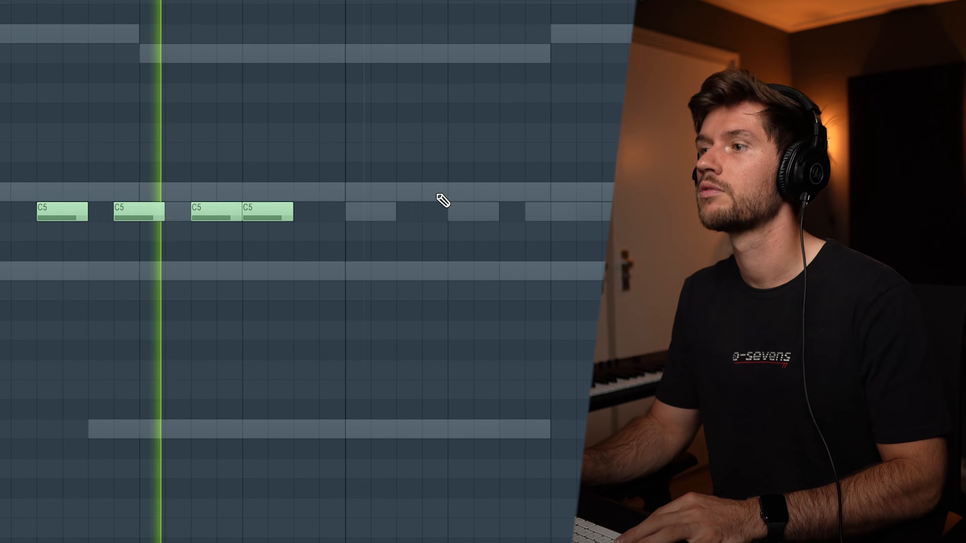
{"action": "left_click_drag", "start_coordinate": [114, 64], "coordinate": [588, 168]}
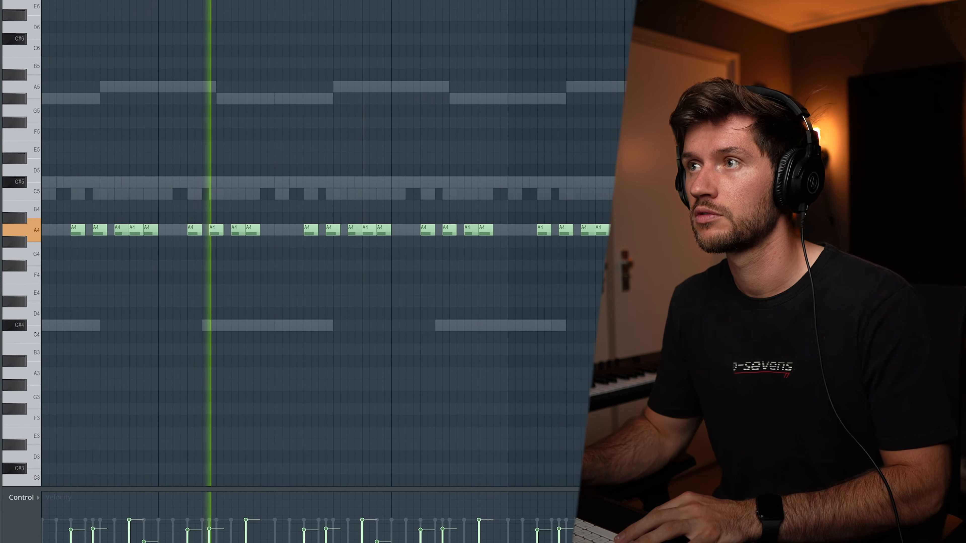
- Open the APK_Tom_18 sampler from the channel rack and show its precomputed effects
{"action": "key", "text": "F6"}
{"action": "left_click", "coordinate": [253, 392]}
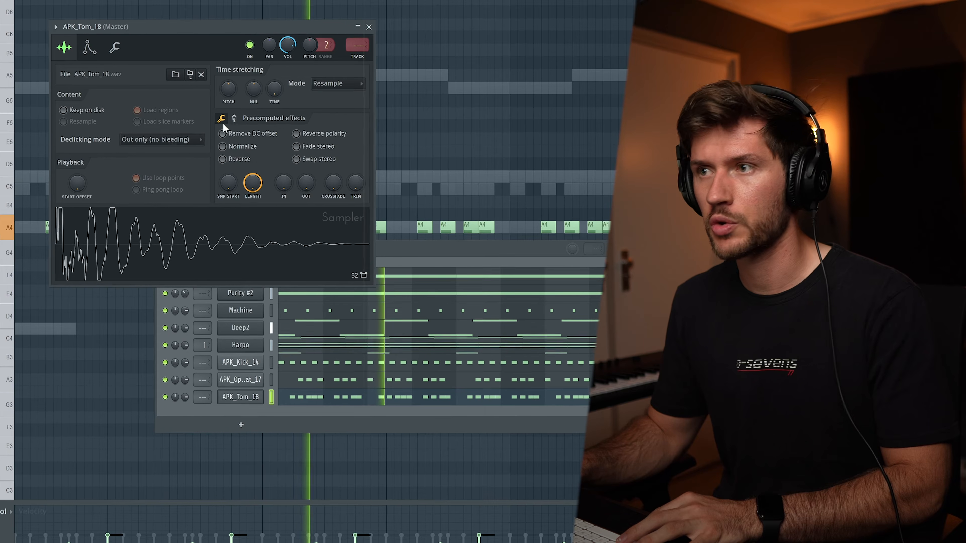
{"action": "left_click", "coordinate": [222, 119]}
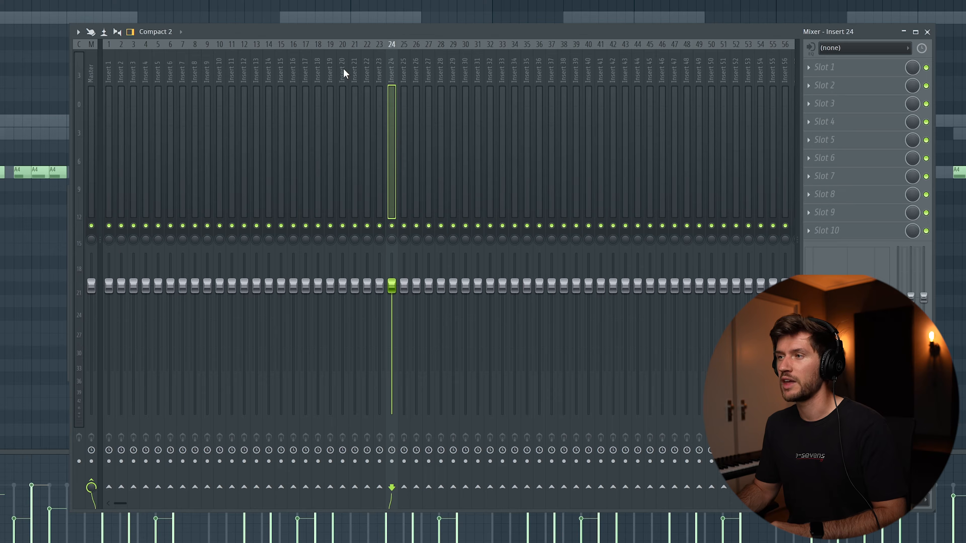
- Route the Purity, Purity #2, Machine, Deep2 and Harpo channels to mixer inserts 20 to 24
{"action": "right_click", "coordinate": [343, 68]}
{"action": "mouse_move", "coordinate": [437, 174]}
{"action": "left_click", "coordinate": [503, 188]}
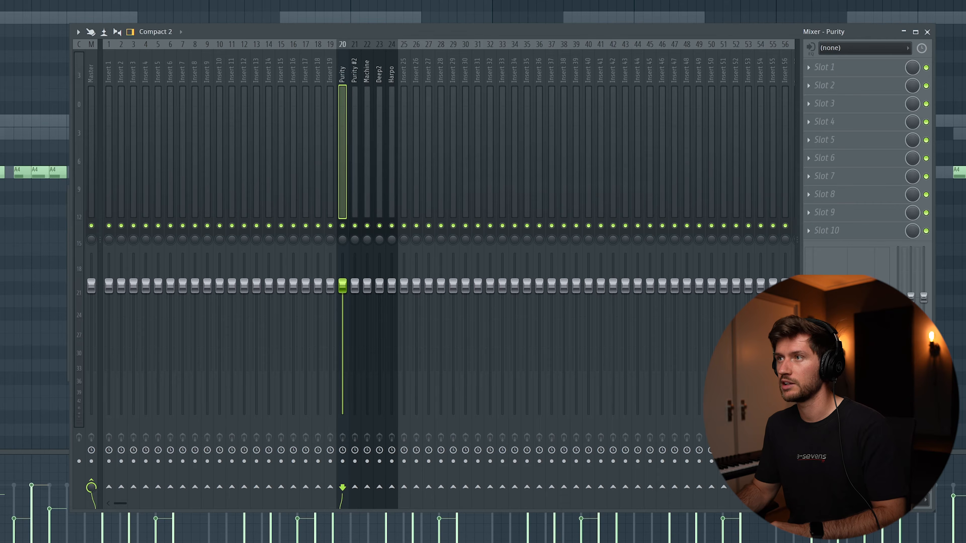
- Route the kick, open hat and APK_Tom_18 channels to mixer inserts 1 to 3
{"action": "key", "text": "F6"}
{"action": "right_click", "coordinate": [112, 72]}
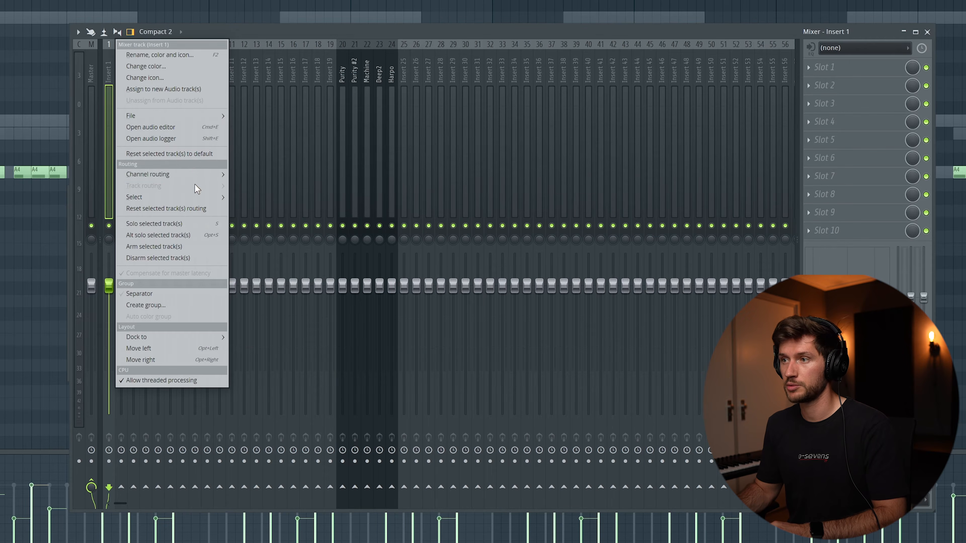
{"action": "left_click", "coordinate": [303, 186]}
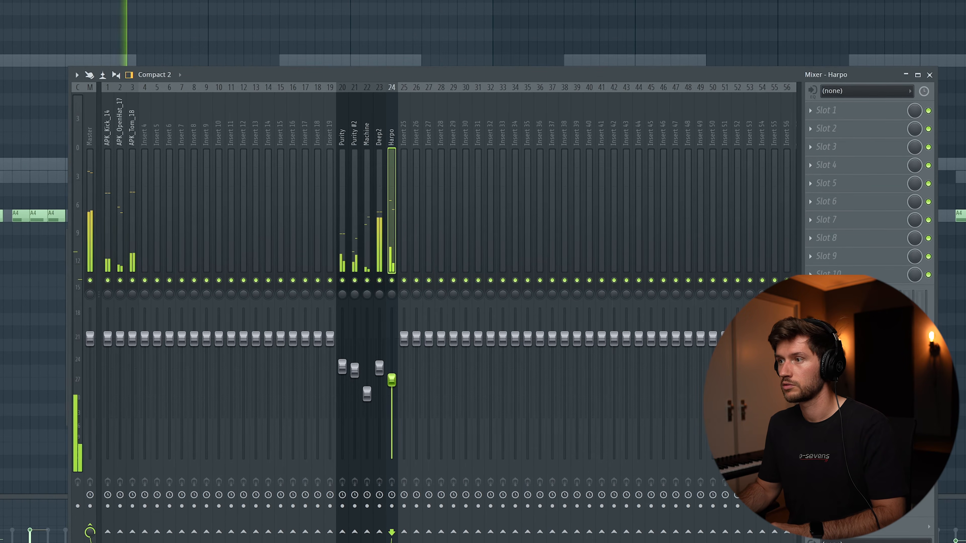
- Load the Chorus JUN-6 effect in the first slot of the Harpo mixer track
{"action": "left_click", "coordinate": [822, 110]}
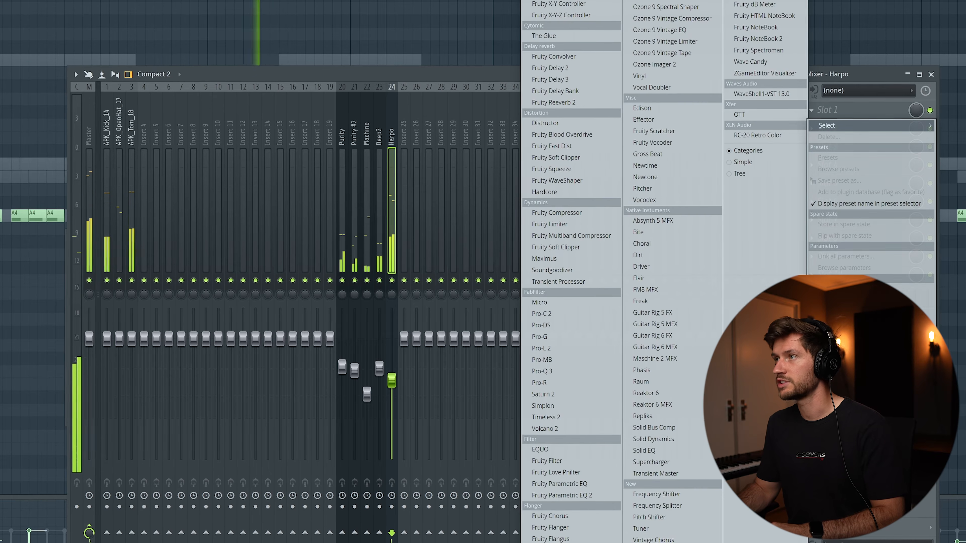
{"action": "key", "text": "Escape"}
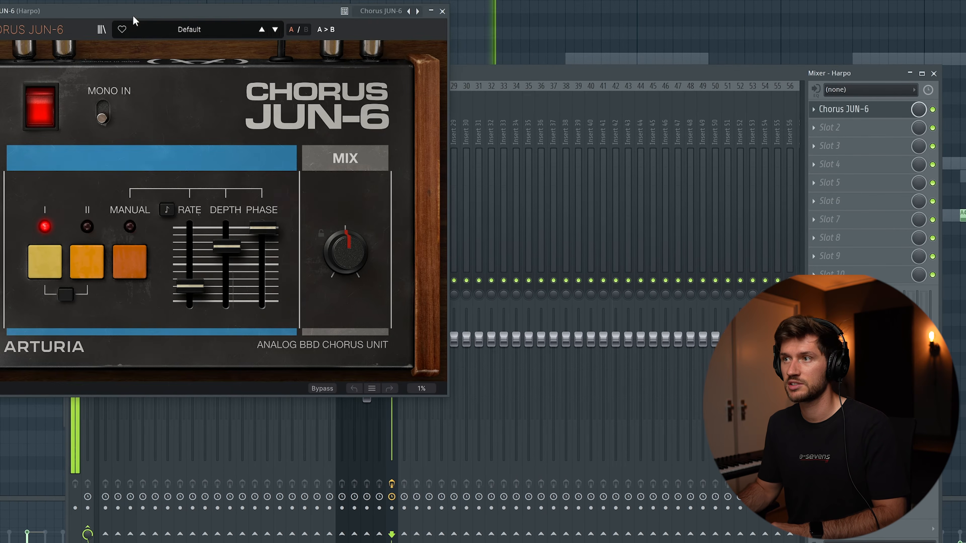
{"action": "left_click_drag", "start_coordinate": [134, 21], "coordinate": [258, 57]}
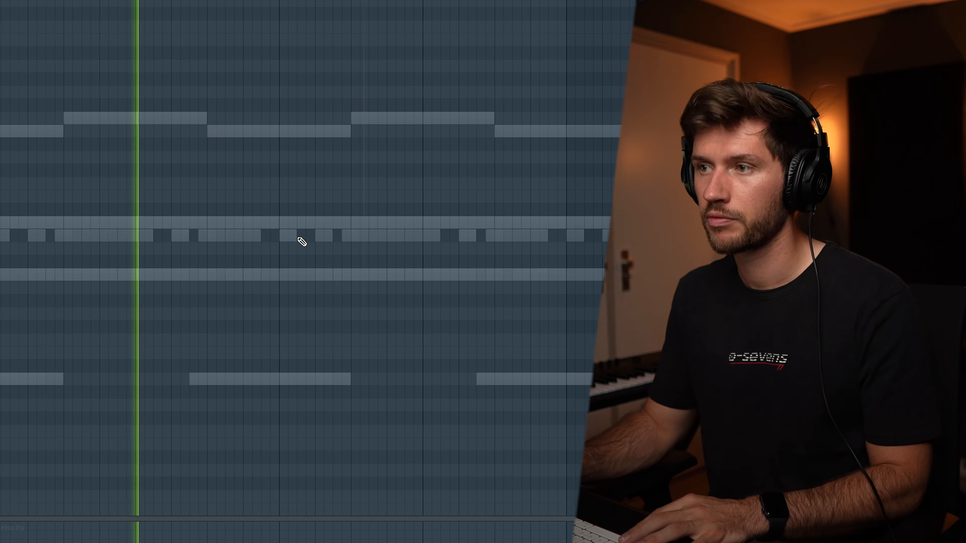
- Place a short C5 note in the APK_Tom_8 piano roll and stop playback
{"action": "left_click", "coordinate": [342, 236]}
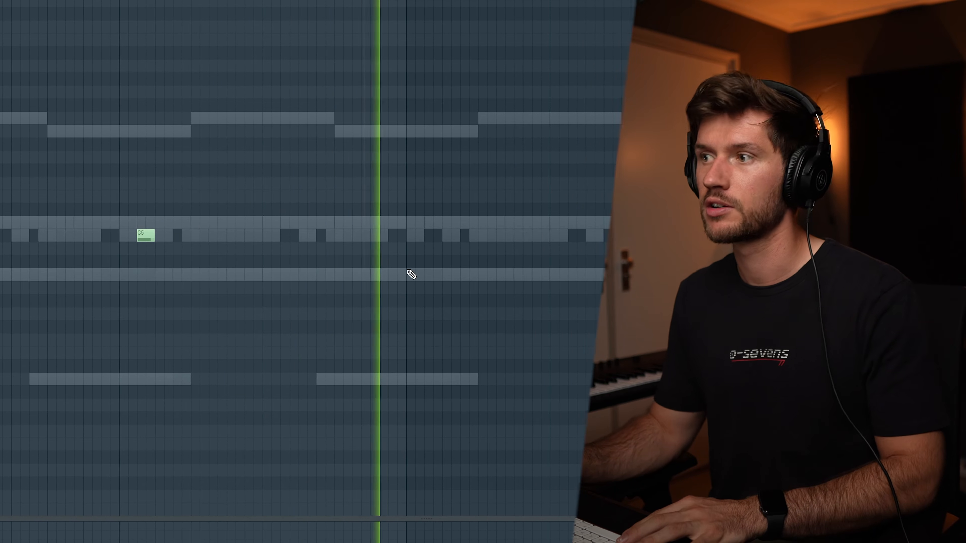
{"action": "key", "text": "space"}
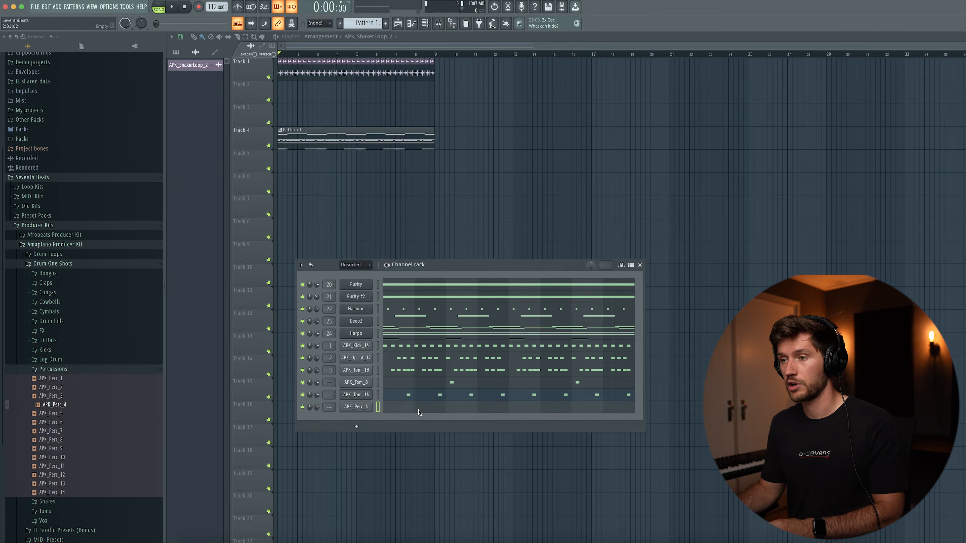
- Place groups of three short C5 notes every two bars in the APK_Perc_4 piano roll
{"action": "key", "text": "F7"}
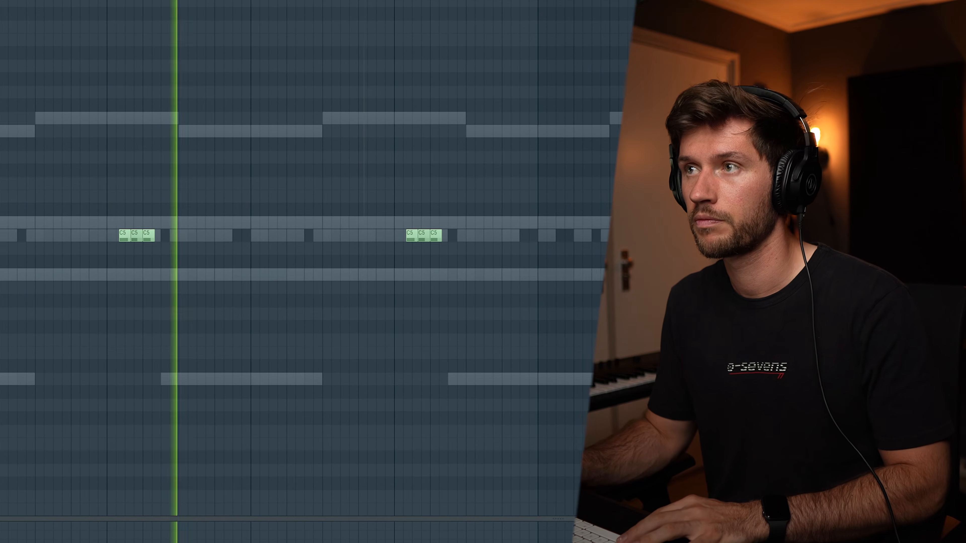
{"action": "key", "text": "F6"}
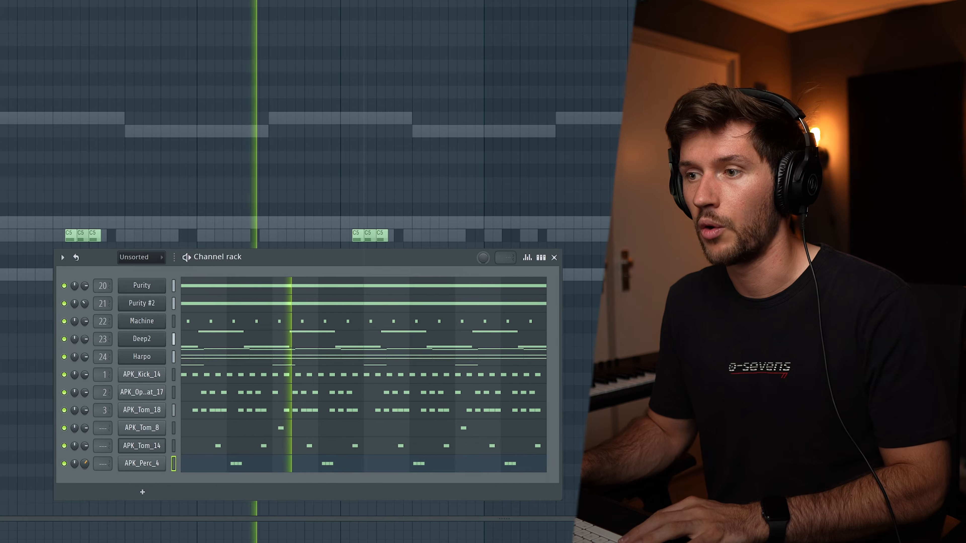
{"action": "key", "text": "F6"}
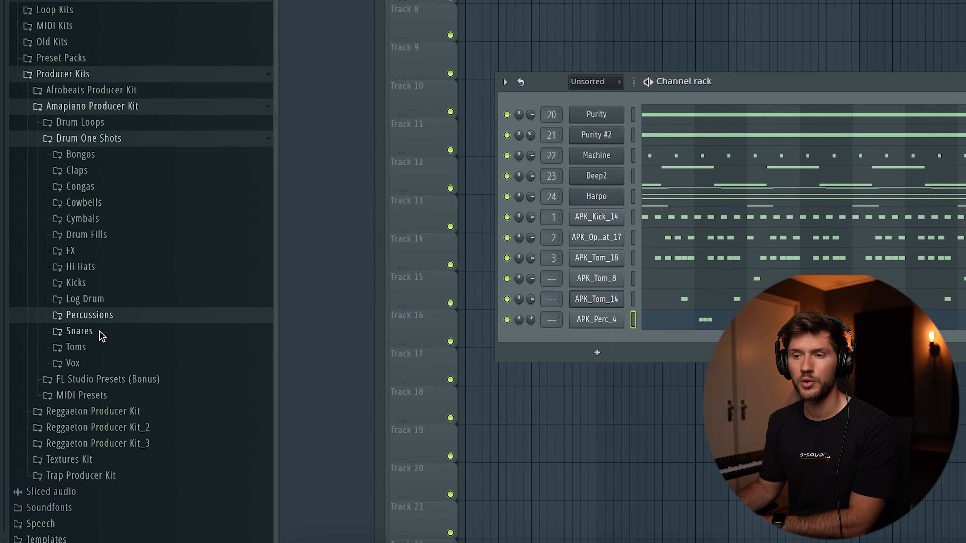
- Browse the kit's Snares folder and add APK_Snare_3 as a new channel below APK_Perc_4
{"action": "left_click", "coordinate": [101, 333]}
{"action": "scroll", "coordinate": [110, 320], "scroll_direction": "down", "scroll_amount": 2}
{"action": "left_click", "coordinate": [98, 317]}
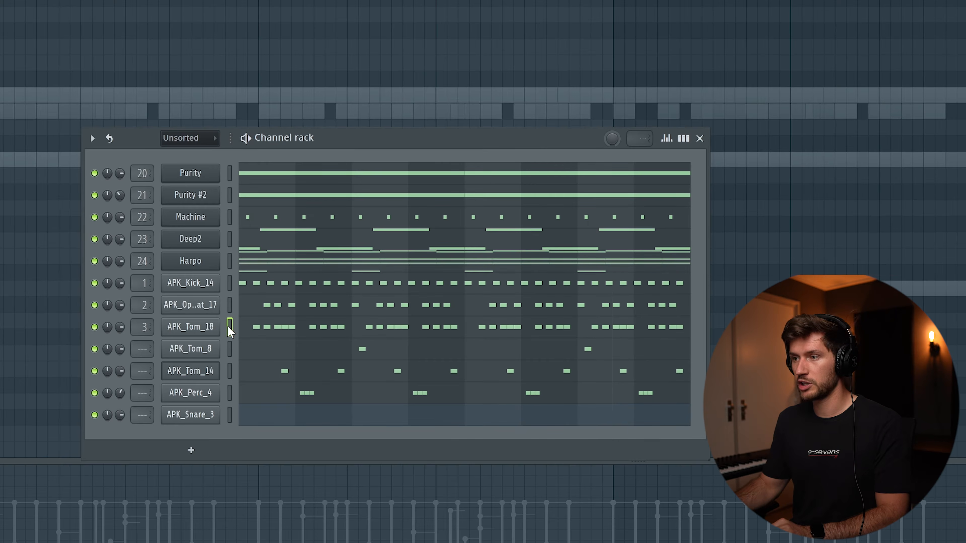
- Paste the APK_Tom_18 rhythm into the APK_Snare_3 channel on C5 and randomize the notes' velocities
{"action": "left_click", "coordinate": [234, 410]}
{"action": "key", "text": "ctrl+v"}
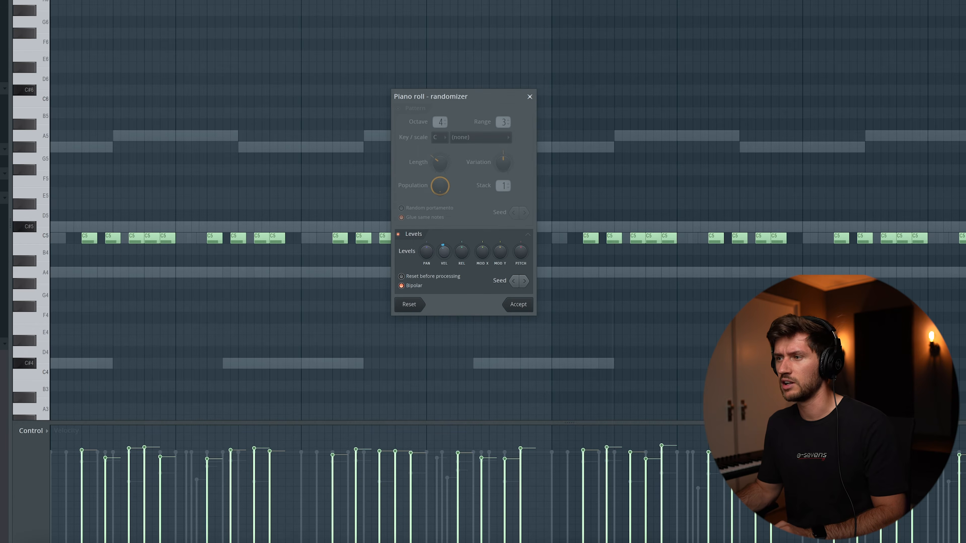
{"action": "left_click", "coordinate": [528, 304]}
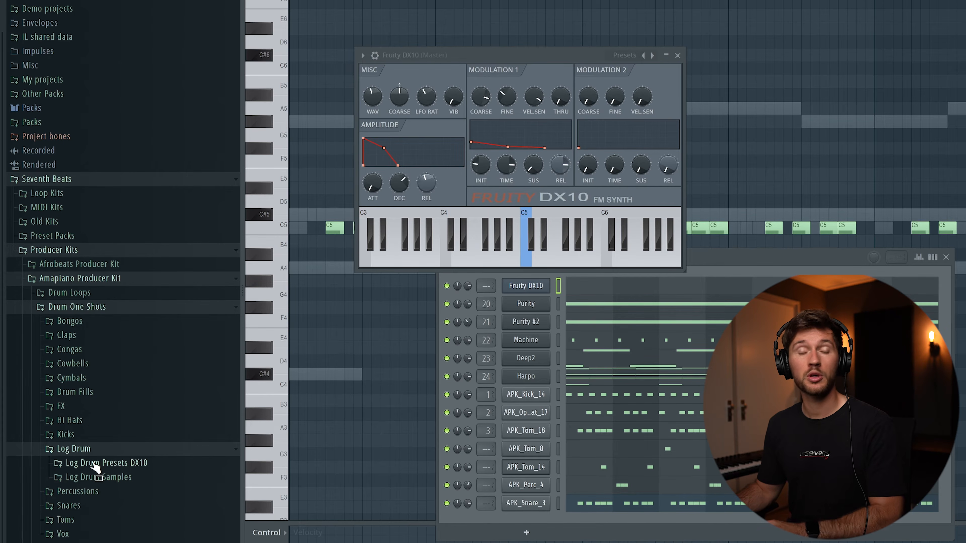
- Open the Log Drum Presets DX10 folder and add a lengthened E3 note after the two C#3 notes in the log drum's piano roll
{"action": "left_click", "coordinate": [95, 463]}
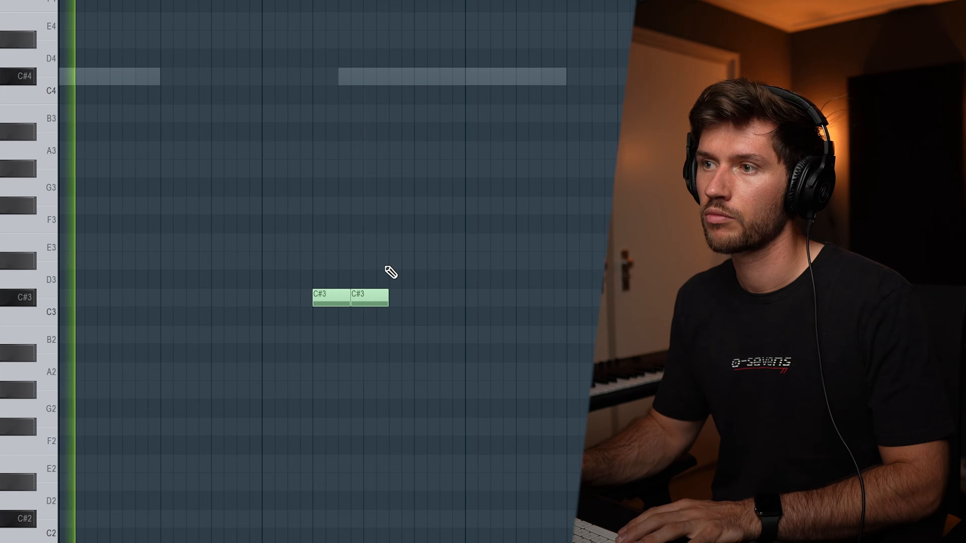
{"action": "left_click", "coordinate": [303, 340]}
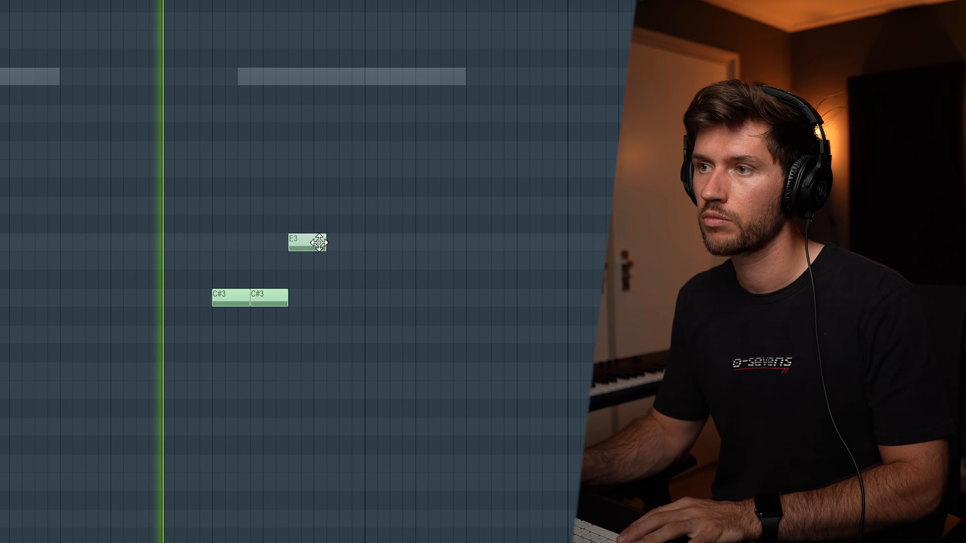
{"action": "left_click_drag", "start_coordinate": [347, 242], "coordinate": [384, 243]}
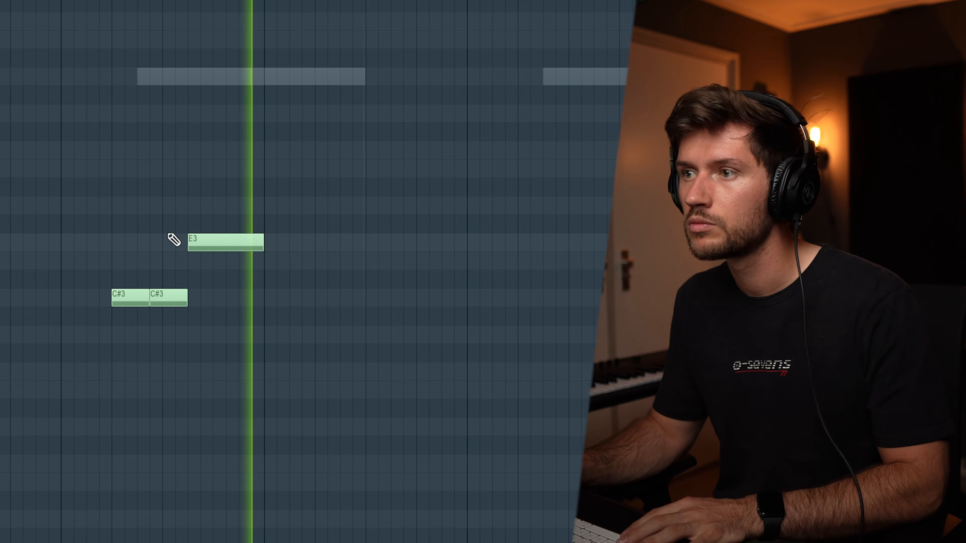
- Repeat the three-note C#3, C#3, E3 log drum phrase every two bars through the end of the pattern
{"action": "left_click_drag", "start_coordinate": [149, 224], "coordinate": [301, 315]}
{"action": "key", "text": "ctrl+b"}
{"action": "left_click_drag", "start_coordinate": [179, 298], "coordinate": [381, 295]}
{"action": "key", "text": "ctrl+d"}
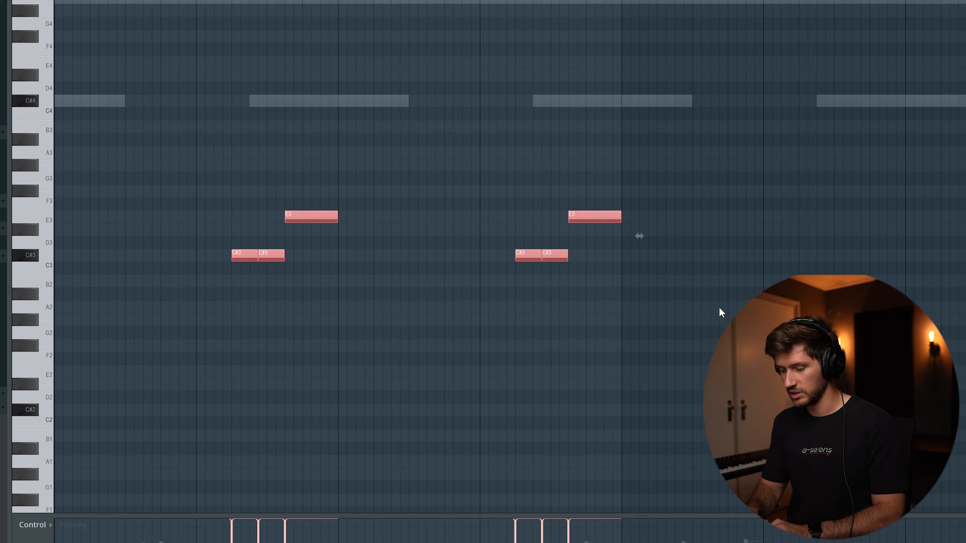
{"action": "key", "text": "ctrl+b"}
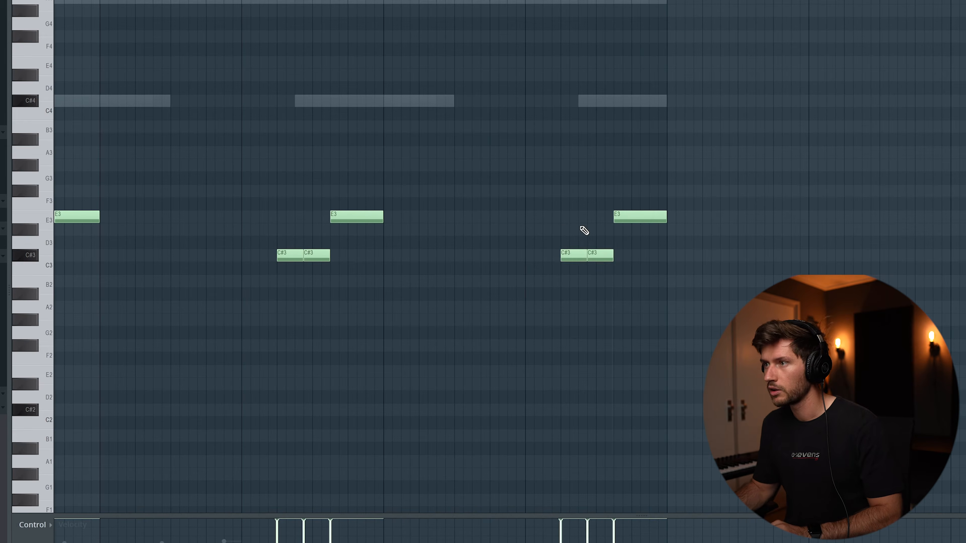
- Raise the last two C#3 log drum notes in the pattern by an octave to C#4
{"action": "key", "text": "ctrl+Up"}
{"action": "scroll", "coordinate": [650, 272], "scroll_direction": "up", "scroll_amount": 2}
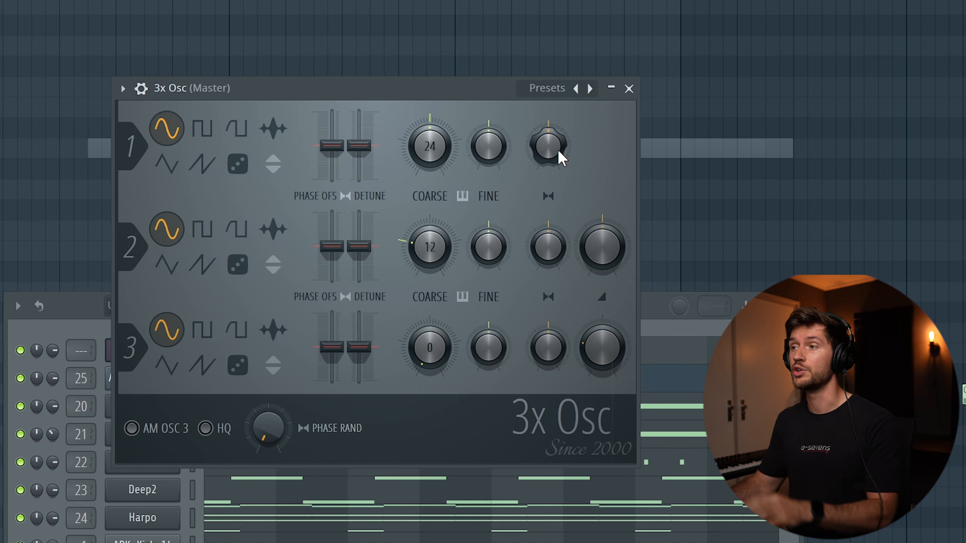
- Set oscillator 1's coarse pitch to 0 in the 3x Osc and rename its channel Bass
{"action": "left_click_drag", "start_coordinate": [418, 157], "coordinate": [418, 206]}
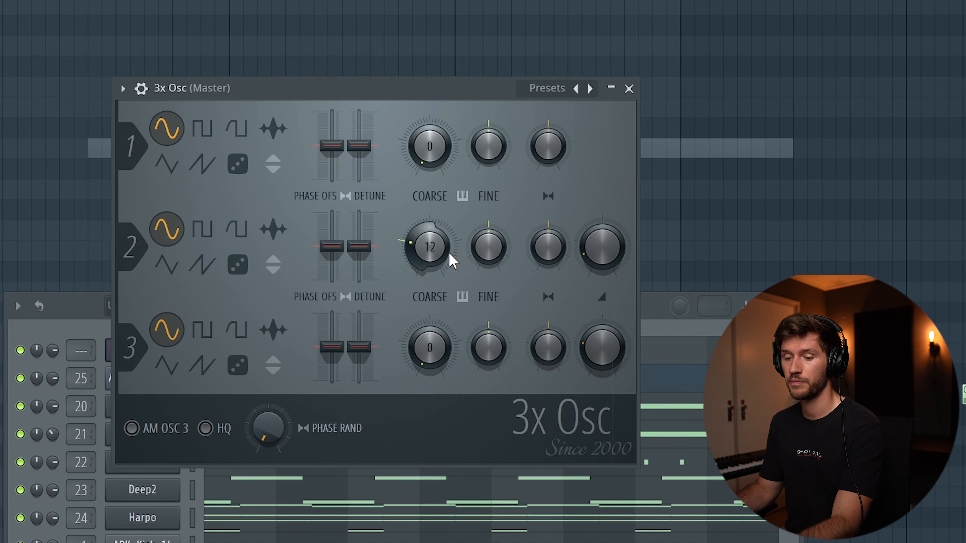
{"action": "left_click", "coordinate": [629, 88]}
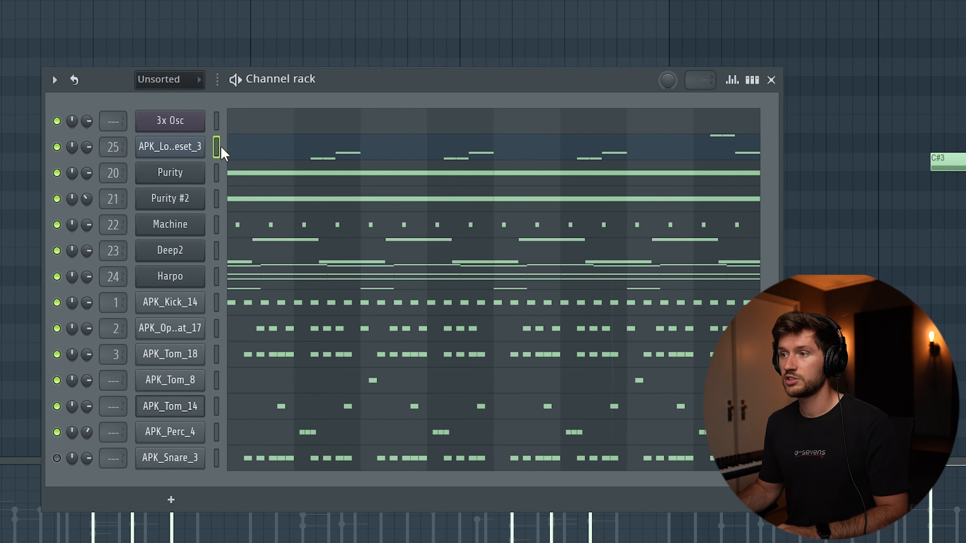
{"action": "right_click", "coordinate": [190, 122]}
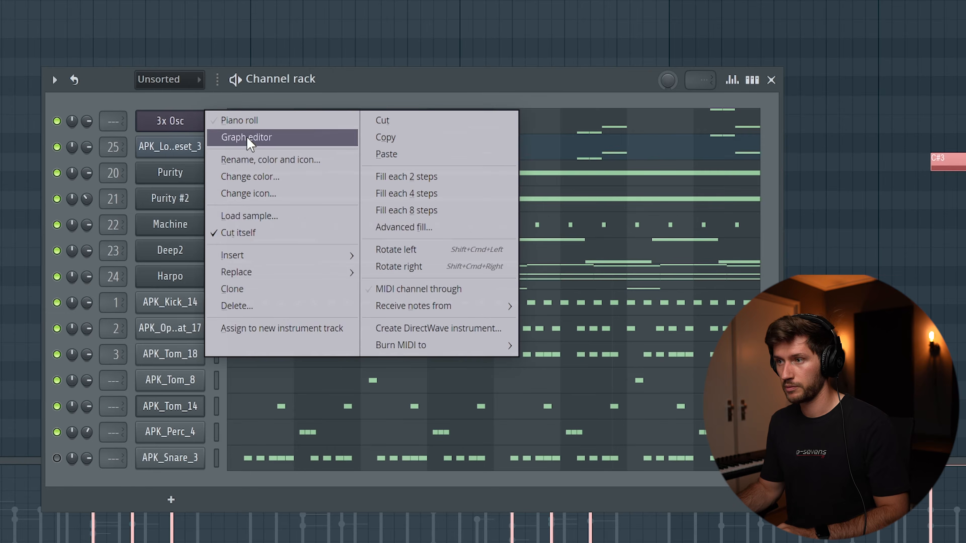
{"action": "left_click", "coordinate": [261, 157]}
{"action": "type", "text": "Bass"}
{"action": "key", "text": "Return"}
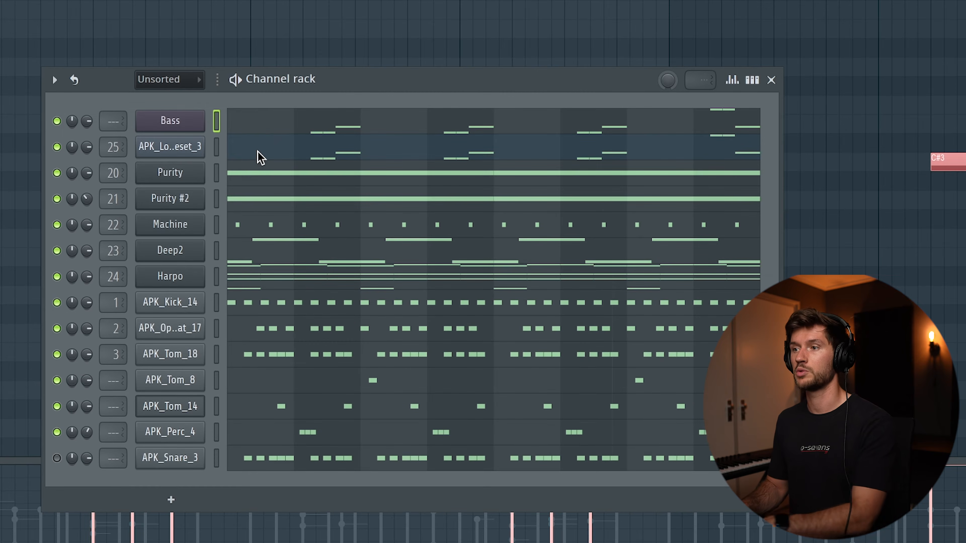
- Enable the Bass channel's volume envelope and shape it with a short decay and no sustain
{"action": "left_click", "coordinate": [170, 120]}
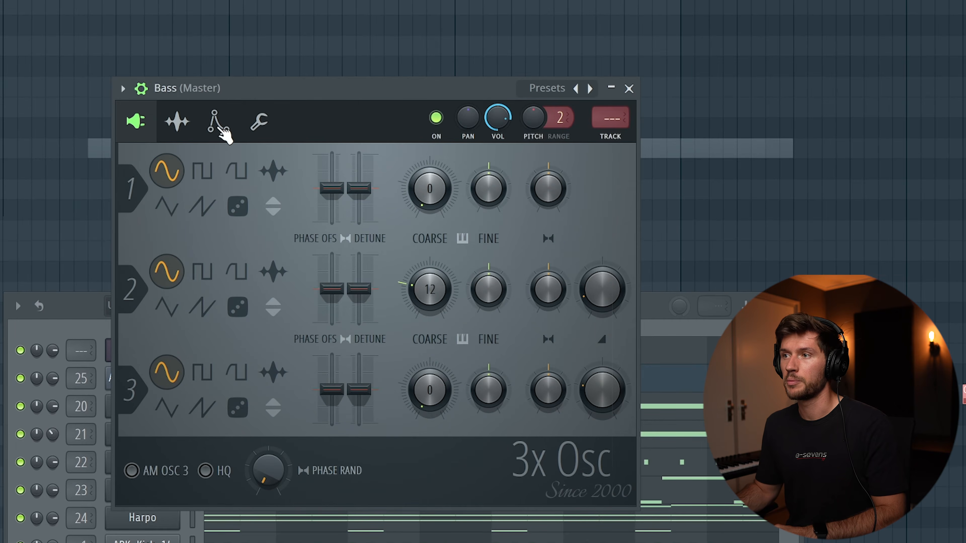
{"action": "left_click", "coordinate": [218, 121]}
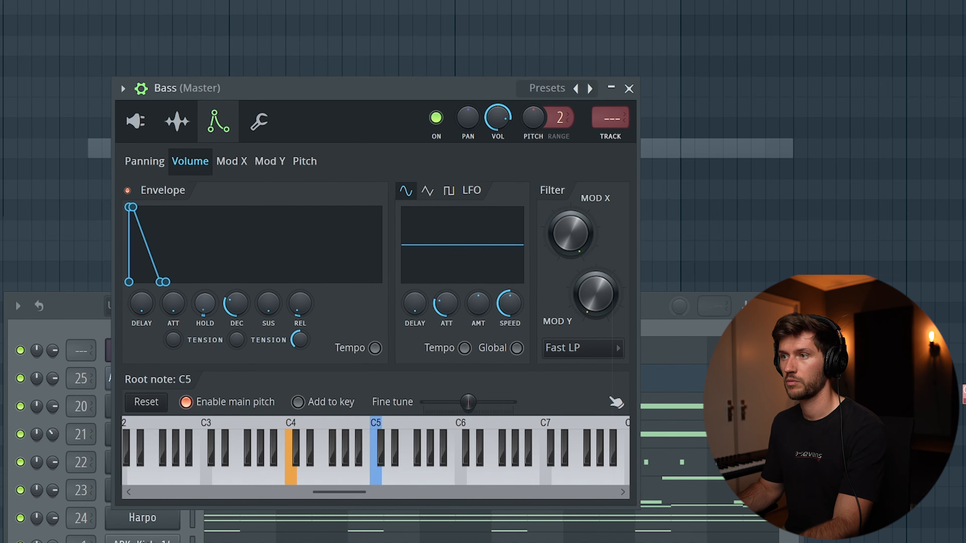
{"action": "left_click", "coordinate": [629, 89]}
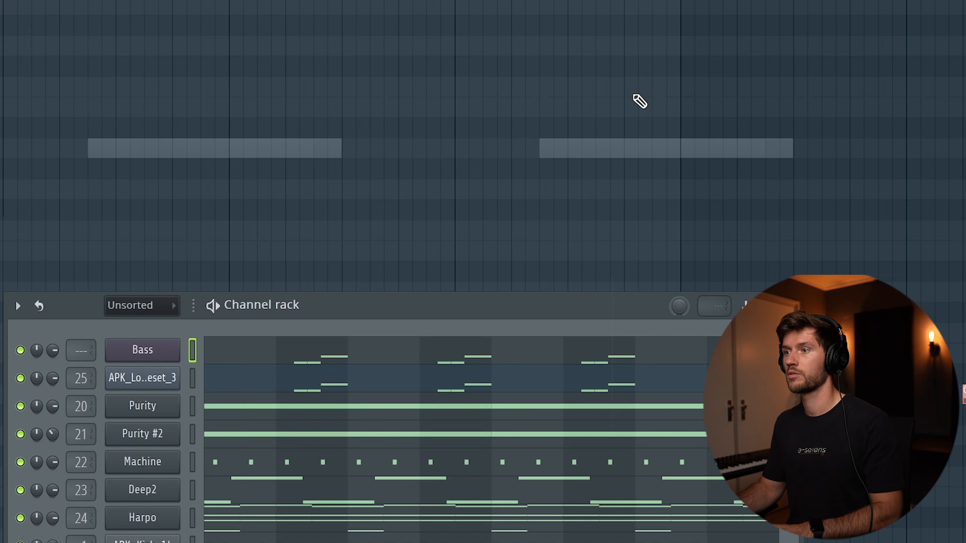
- Open the Bass channel's notes in the piano roll and play the pattern to audition them
{"action": "left_click", "coordinate": [371, 356]}
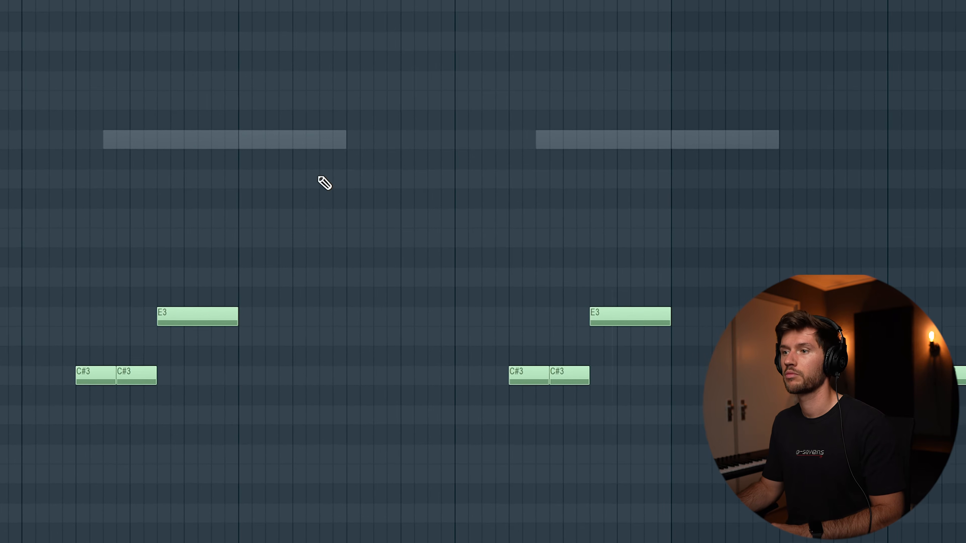
{"action": "key", "text": "space"}
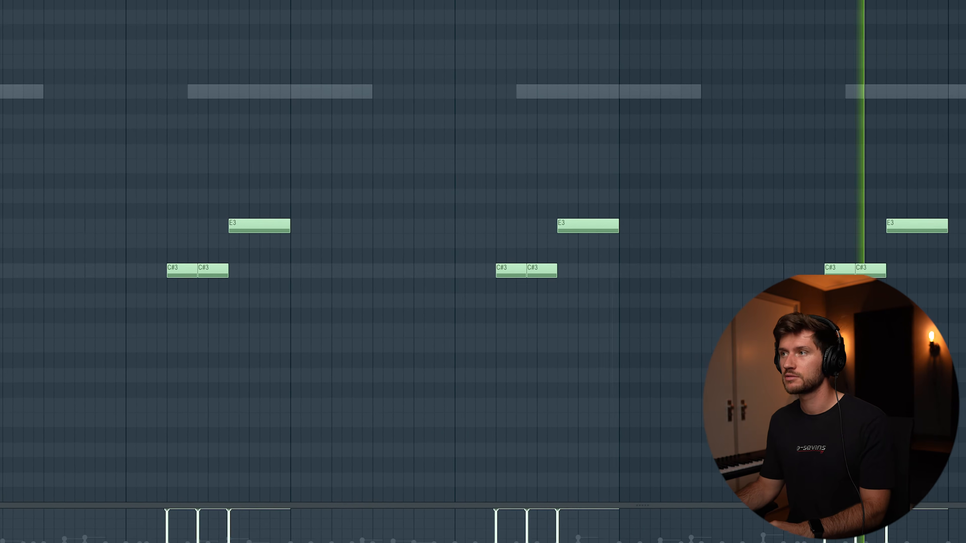
{"action": "scroll", "coordinate": [954, 82], "scroll_direction": "down", "scroll_amount": 2}
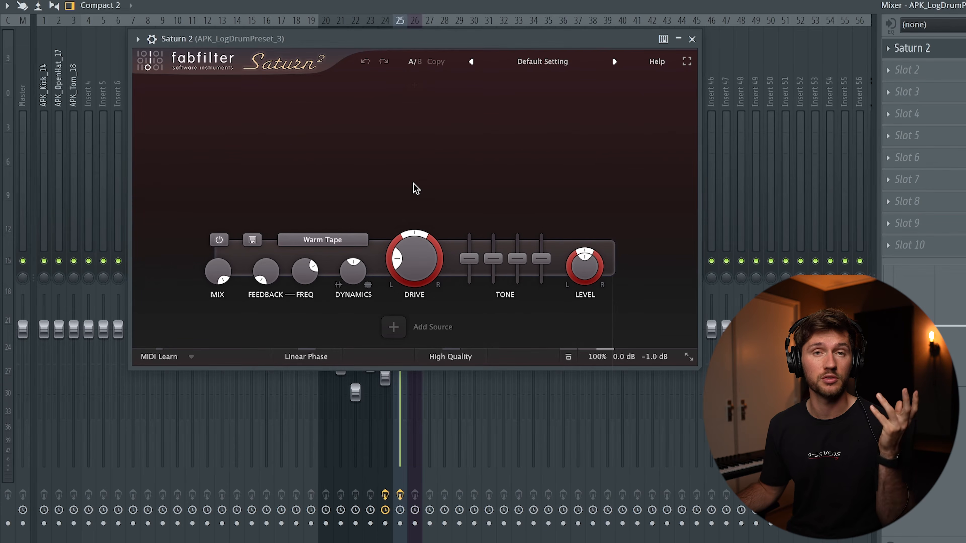
- Set Saturn 2 on the log drum's mixer track to the Gentle Saturation style and raise its drive slightly
{"action": "left_click", "coordinate": [331, 244]}
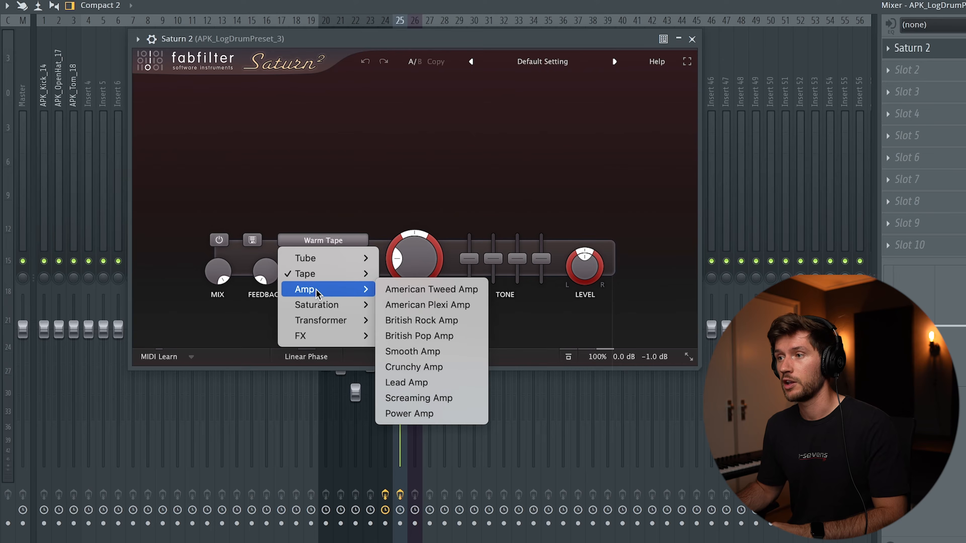
{"action": "mouse_move", "coordinate": [328, 307]}
{"action": "left_click", "coordinate": [425, 320]}
{"action": "left_click_drag", "start_coordinate": [416, 239], "coordinate": [415, 232]}
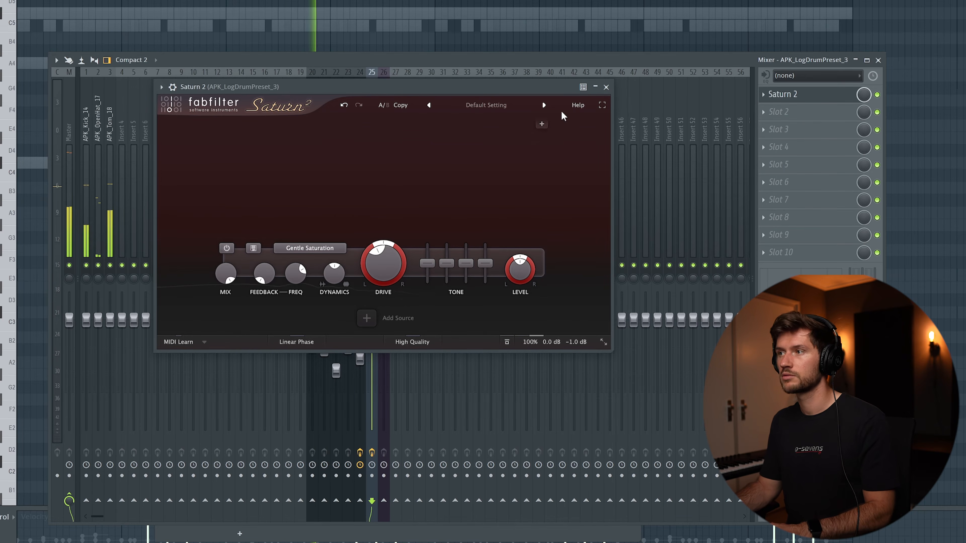
{"action": "left_click", "coordinate": [606, 87]}
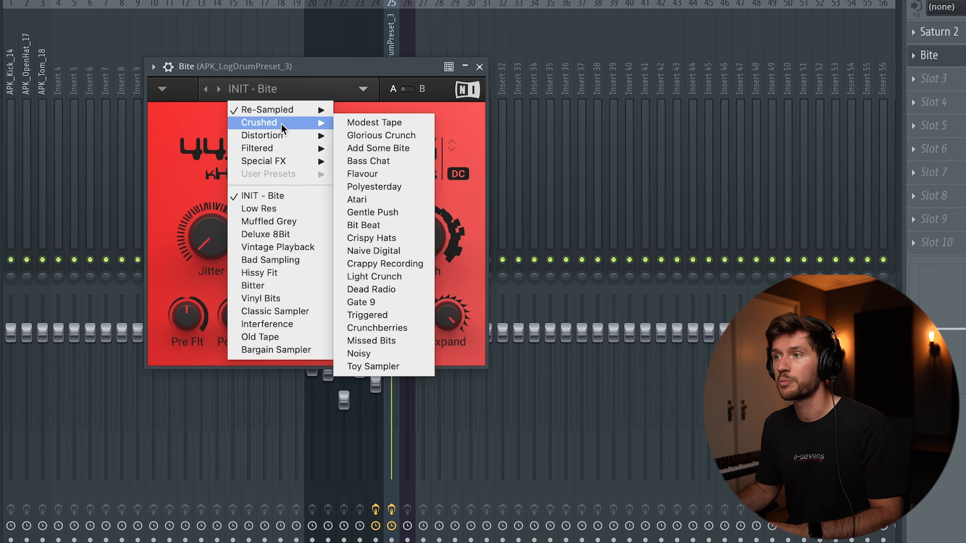
- Load the Vintage Drum Bus preset in Bite at about 68.5% mix and adjust the log drum track's fader
{"action": "mouse_move", "coordinate": [277, 138]}
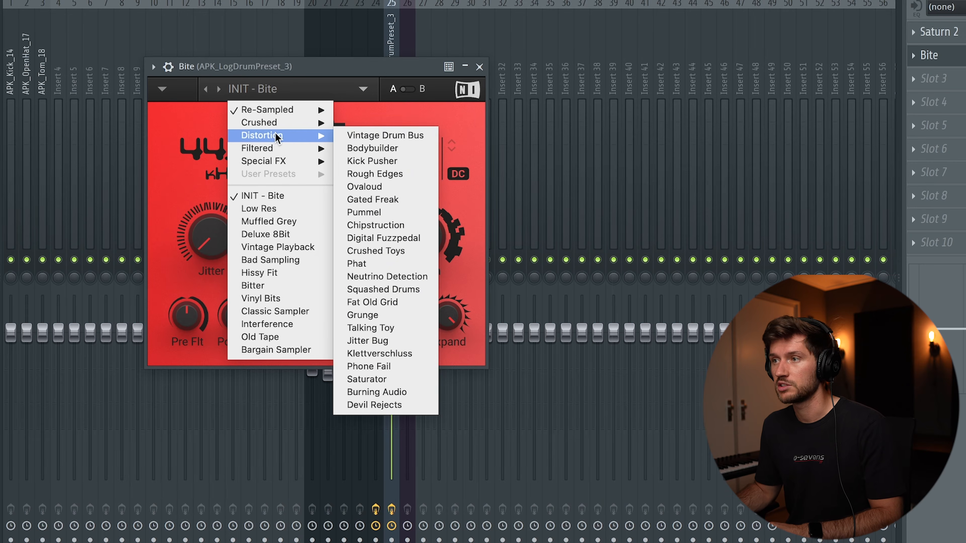
{"action": "left_click", "coordinate": [402, 137]}
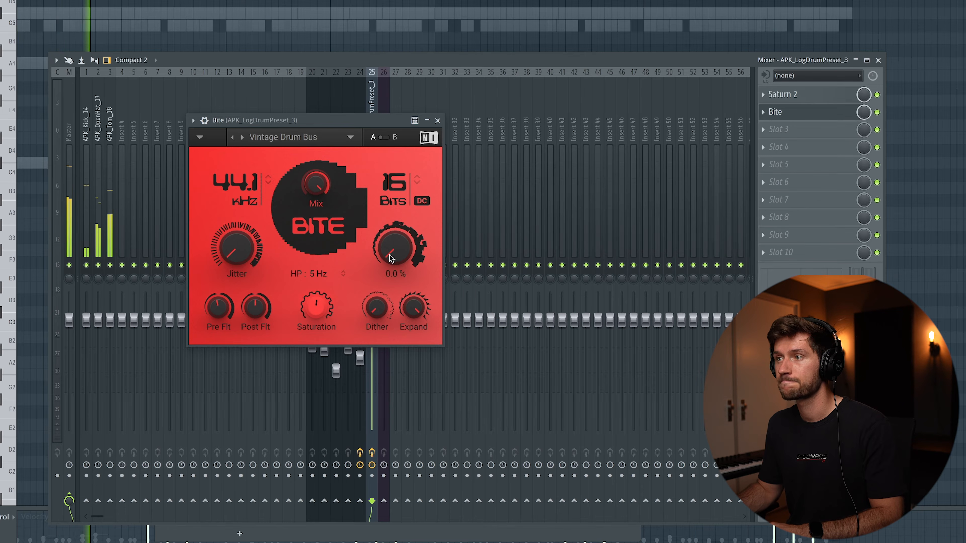
{"action": "left_click_drag", "start_coordinate": [316, 190], "coordinate": [315, 201]}
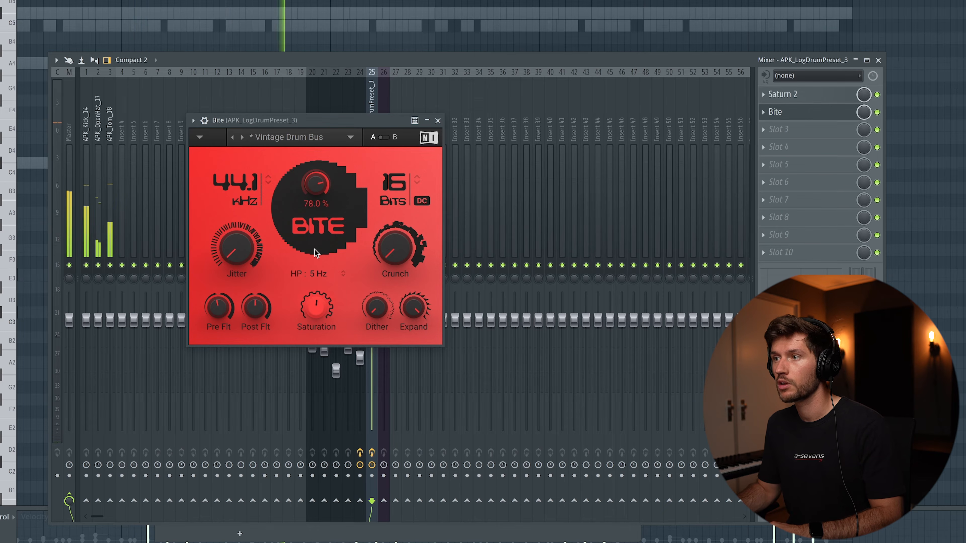
{"action": "left_click_drag", "start_coordinate": [318, 183], "coordinate": [318, 210]}
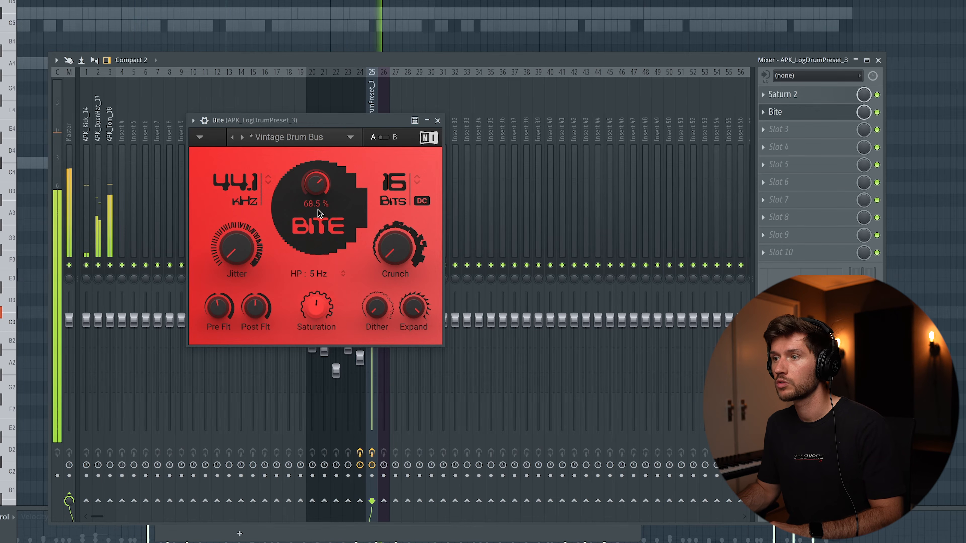
{"action": "left_click", "coordinate": [438, 121]}
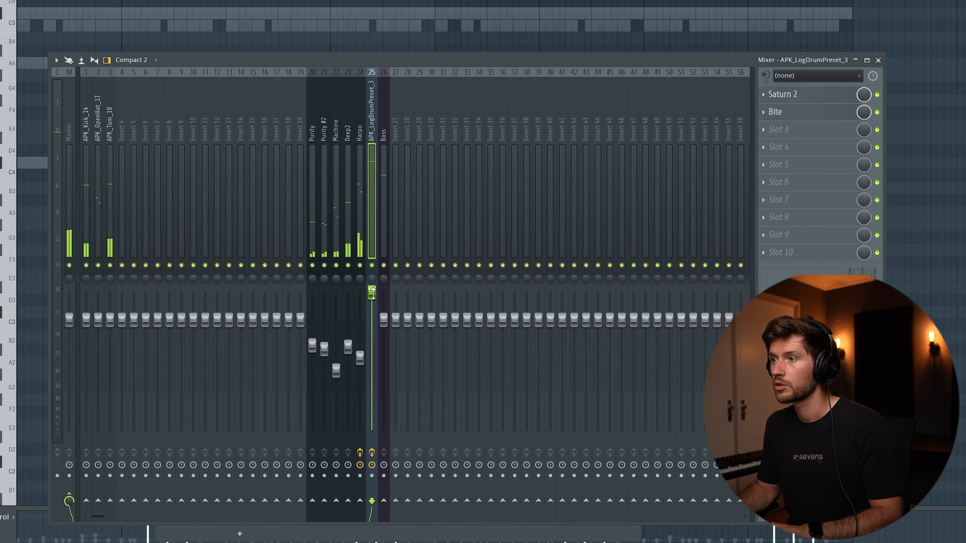
{"action": "left_click_drag", "start_coordinate": [373, 294], "coordinate": [373, 298]}
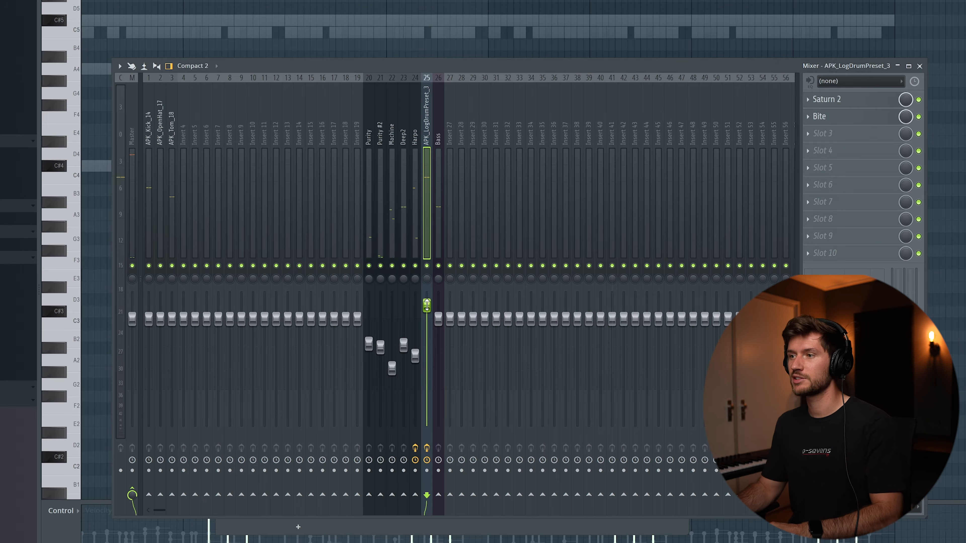
- Insert Pro-Q 3 in slot 3 of the log drum track and shape a new band as an 18 dB/oct High Cut
{"action": "left_click", "coordinate": [815, 137]}
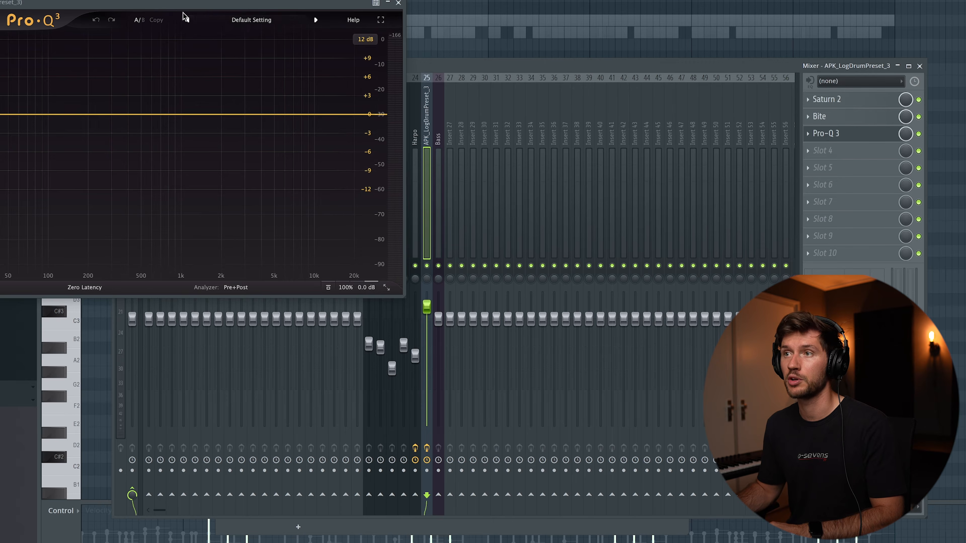
{"action": "left_click_drag", "start_coordinate": [182, 11], "coordinate": [441, 149]}
{"action": "left_click_drag", "start_coordinate": [434, 260], "coordinate": [436, 242]}
{"action": "right_click", "coordinate": [436, 242]}
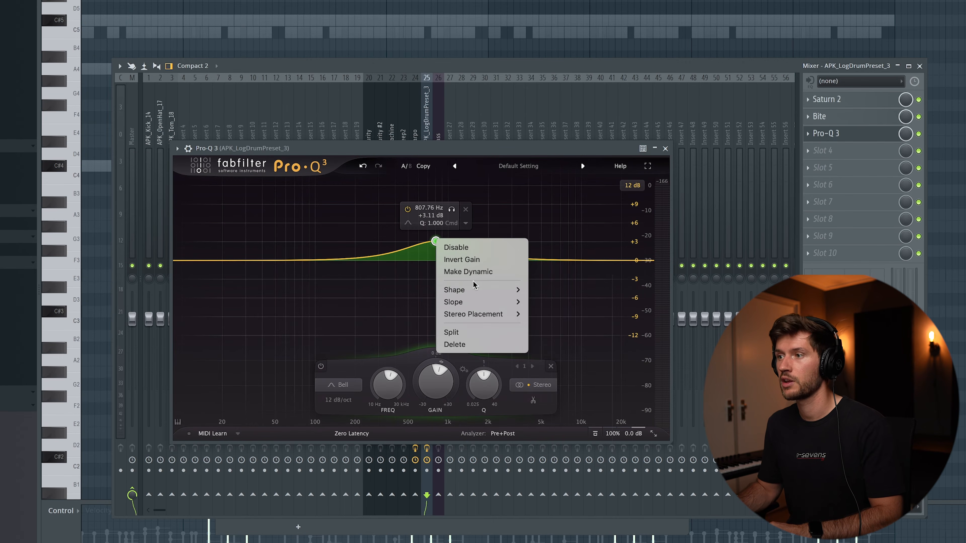
{"action": "mouse_move", "coordinate": [494, 288]}
{"action": "left_click", "coordinate": [552, 340]}
{"action": "scroll", "coordinate": [442, 267], "scroll_direction": "up", "scroll_amount": 1}
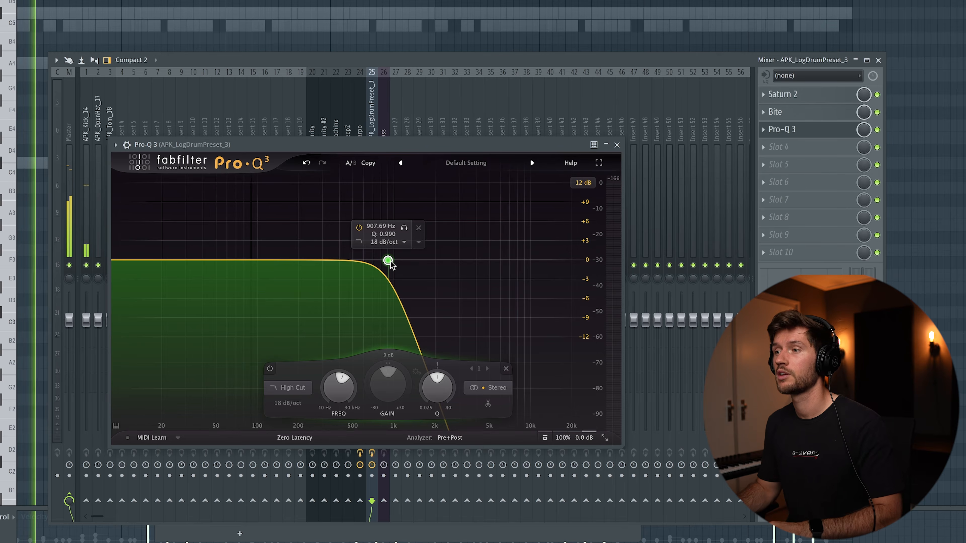
- Lower the high cut to about 726 Hz and add a bell boost of about 3 dB near 180 Hz
{"action": "left_click_drag", "start_coordinate": [390, 264], "coordinate": [374, 263]}
{"action": "left_click_drag", "start_coordinate": [275, 261], "coordinate": [292, 240]}
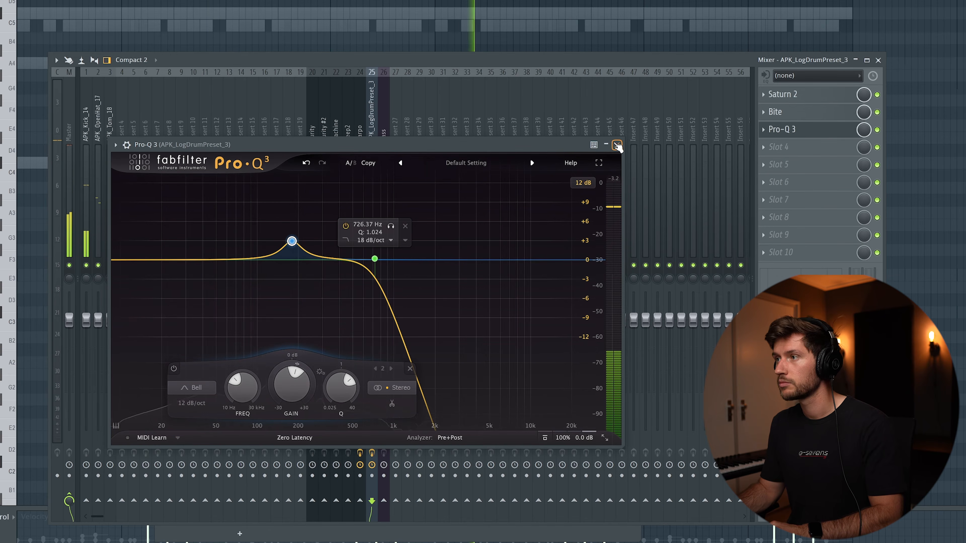
{"action": "left_click", "coordinate": [617, 145]}
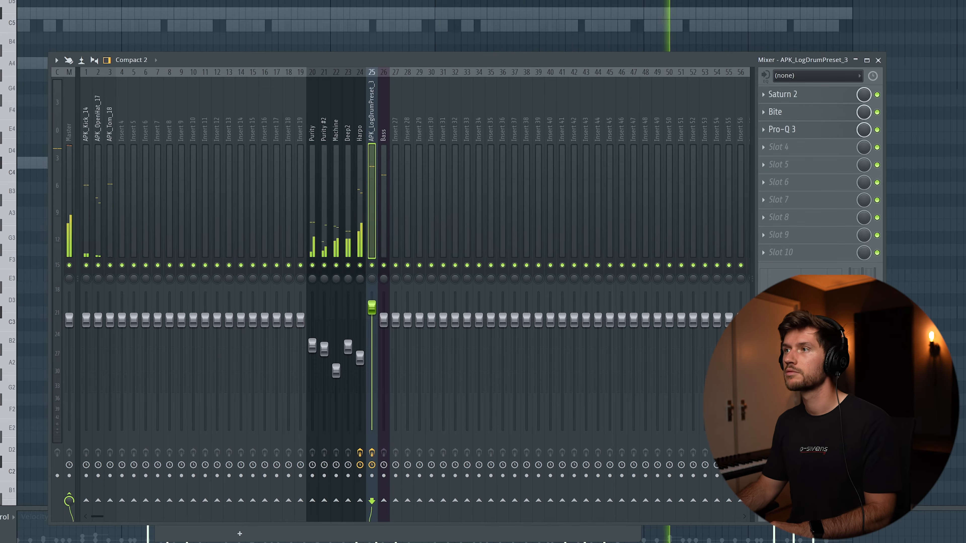
- Insert a Fruity DX10 channel below Bass and place short C#3 notes at the start of every second bar
{"action": "key", "text": "F9"}
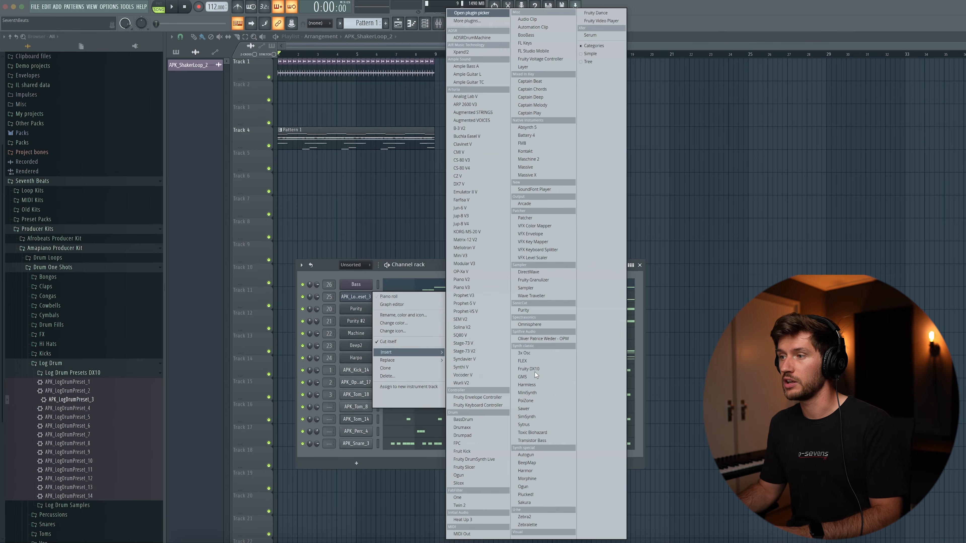
{"action": "left_click", "coordinate": [534, 368]}
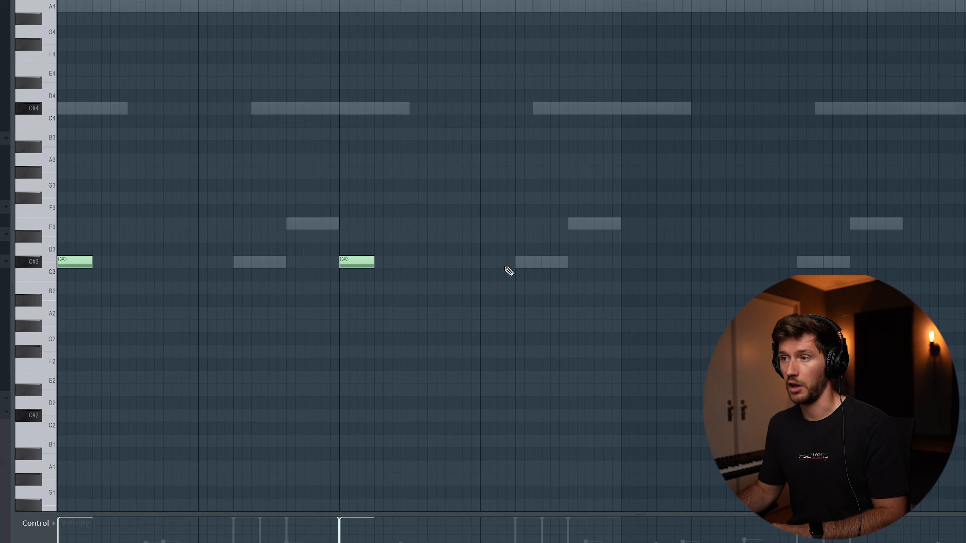
{"action": "scroll", "coordinate": [509, 271], "scroll_direction": "up", "scroll_amount": 3}
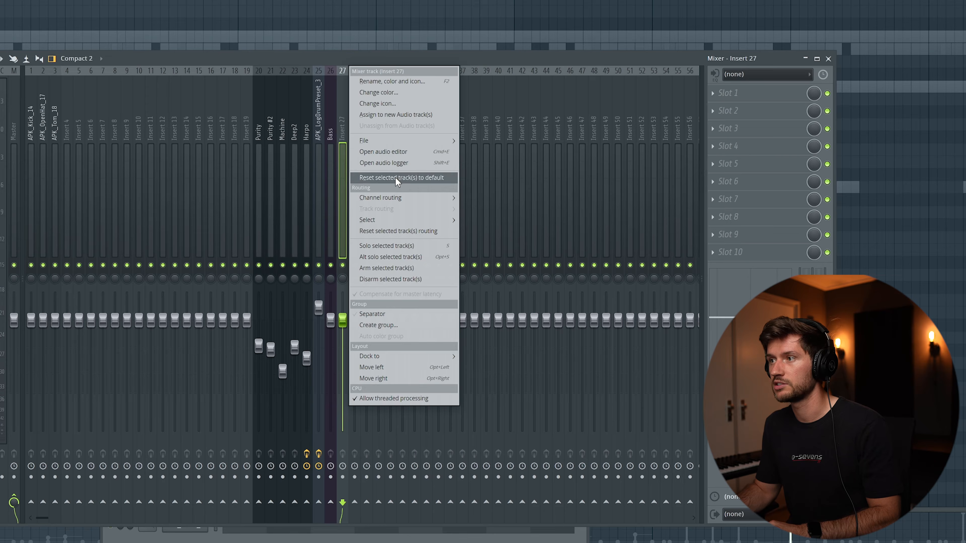
- Route the Fruity DX10 channel to mixer track 27 and load Fruity parametric EQ 2 in its first slot
{"action": "mouse_move", "coordinate": [438, 198]}
{"action": "left_click", "coordinate": [517, 198]}
{"action": "left_click", "coordinate": [728, 94]}
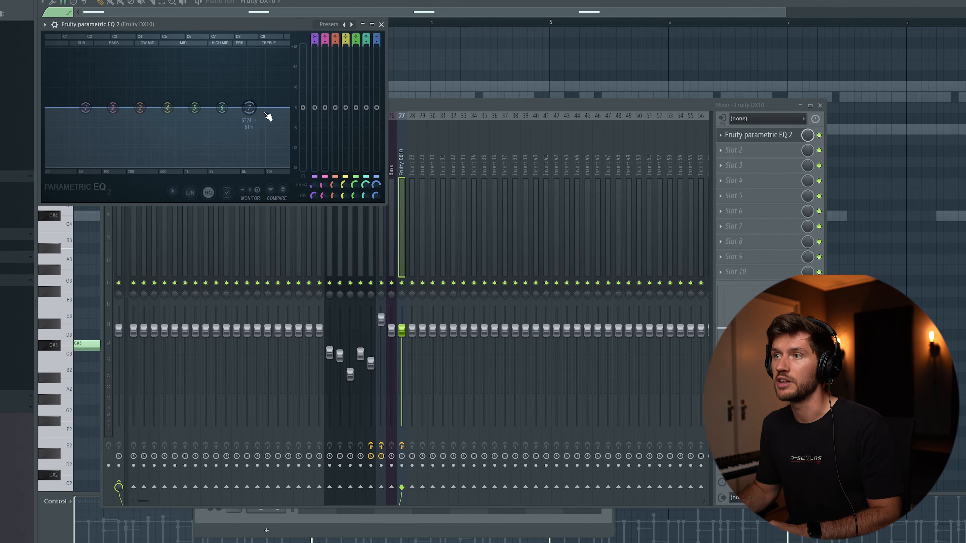
- Cut the Fruity DX10's highs with EQ band 7, lower its mixer fader and play the pattern
{"action": "left_click_drag", "start_coordinate": [249, 108], "coordinate": [179, 165]}
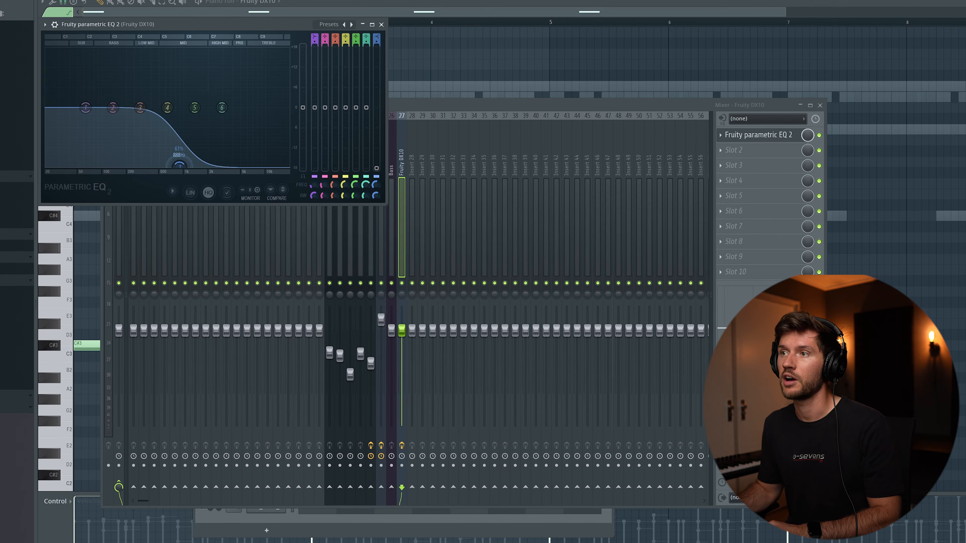
{"action": "left_click", "coordinate": [411, 352]}
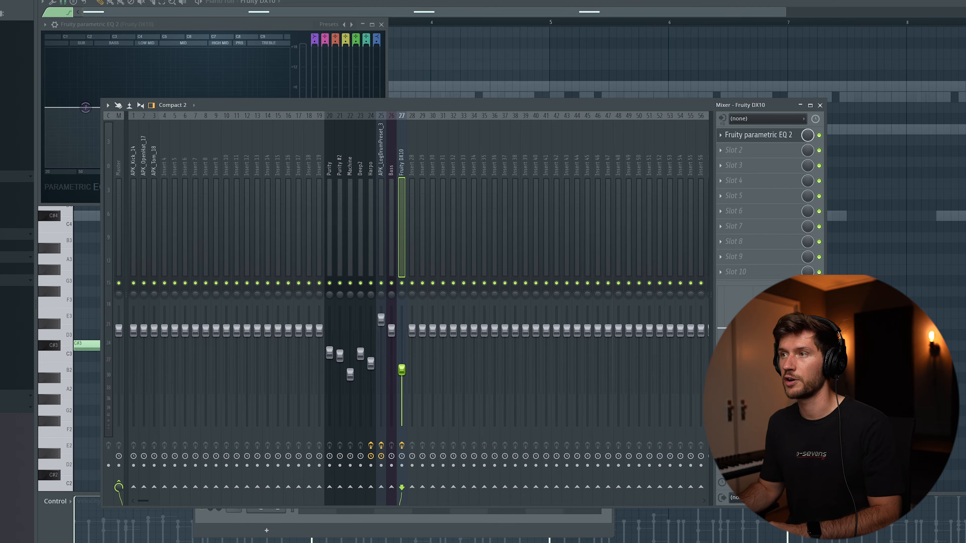
{"action": "key", "text": "space"}
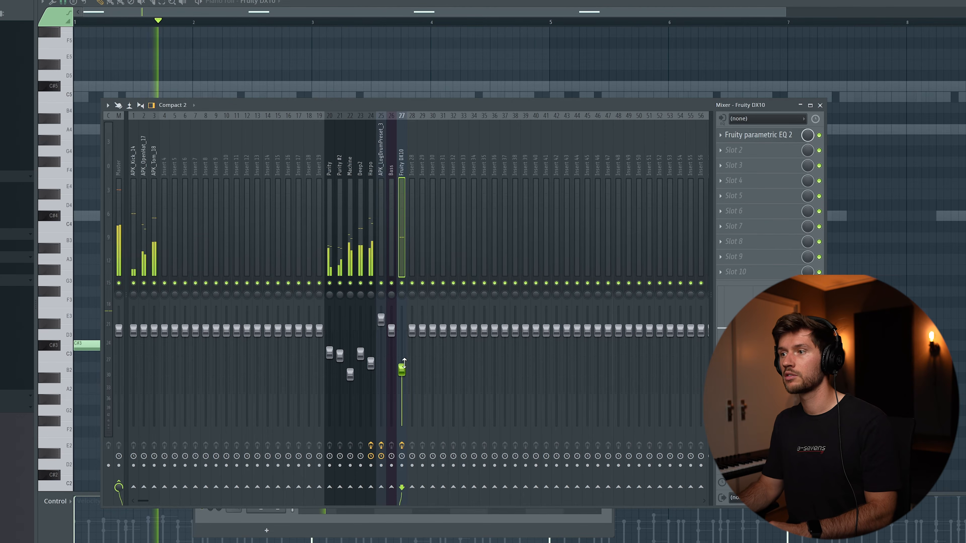
- Add C#3 notes at the start of bars 3 and 5 and a short C#4 note early in bar 4 to Bass
{"action": "key", "text": "F9"}
{"action": "key", "text": "F6"}
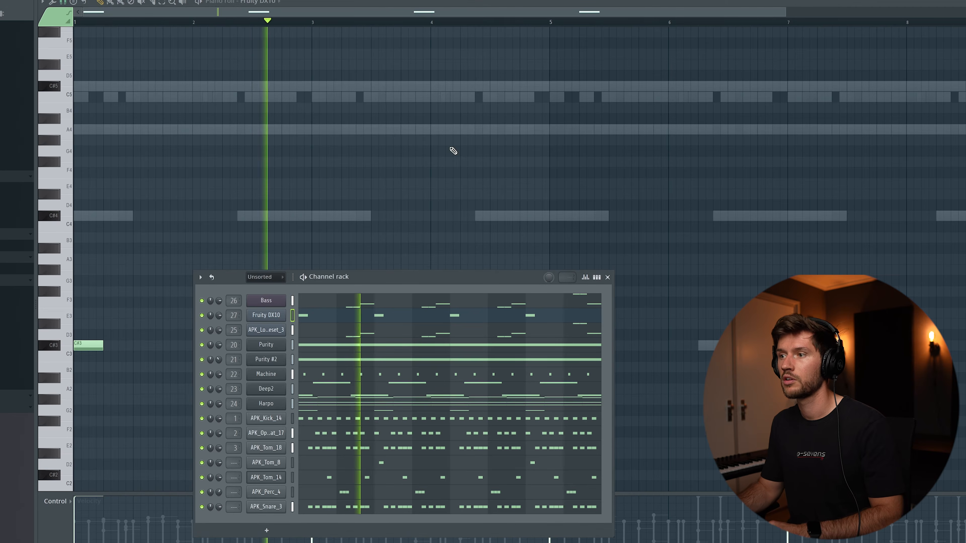
{"action": "left_click", "coordinate": [366, 306]}
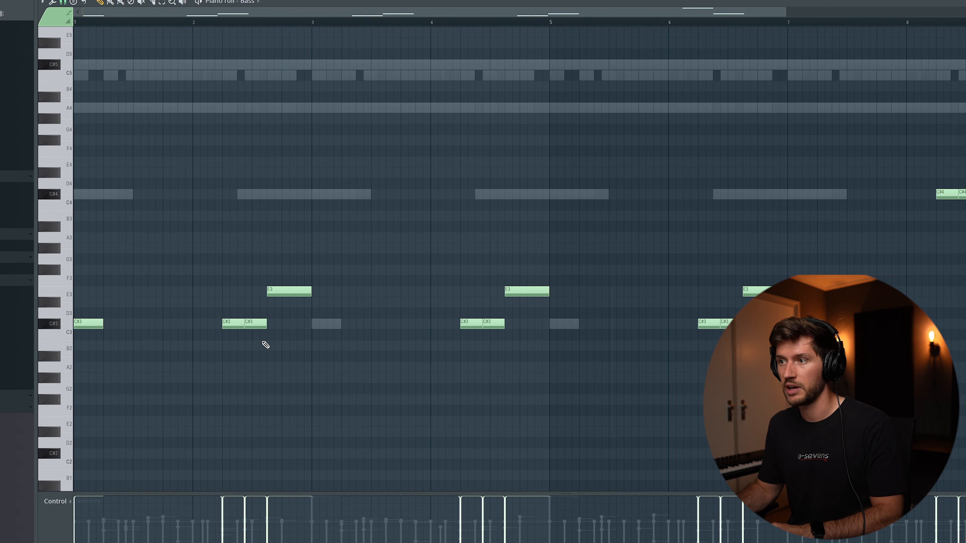
{"action": "left_click", "coordinate": [451, 193]}
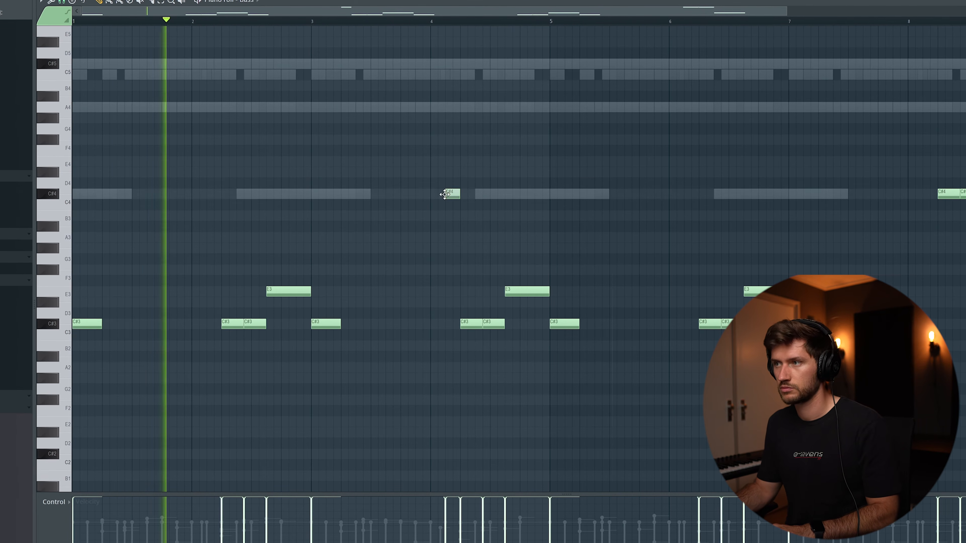
- Add a short E4 note at the end of bar 4 in Bass and shorten the E3 note beneath it to make room
{"action": "left_click", "coordinate": [540, 162]}
{"action": "left_click_drag", "start_coordinate": [549, 292], "coordinate": [533, 293]}
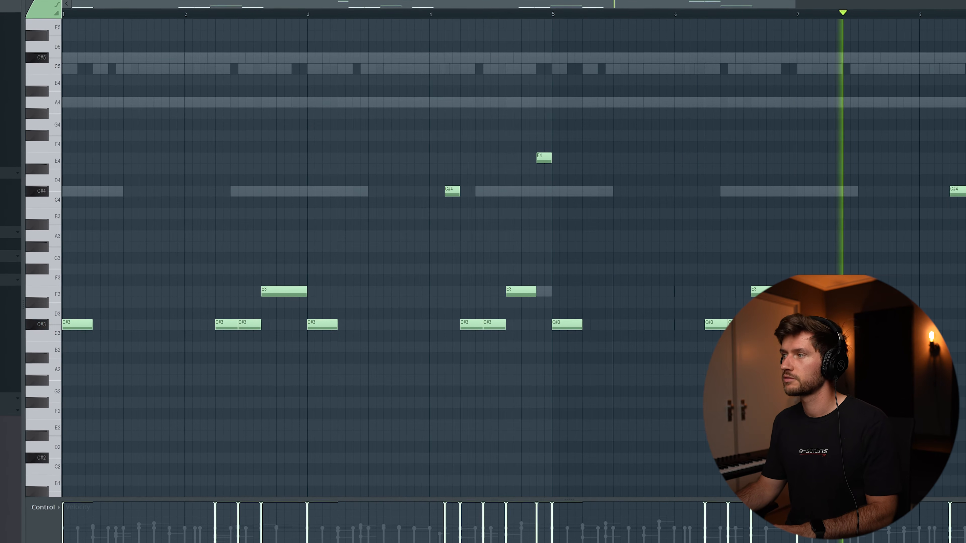
{"action": "left_click_drag", "start_coordinate": [796, 4], "coordinate": [940, 4]}
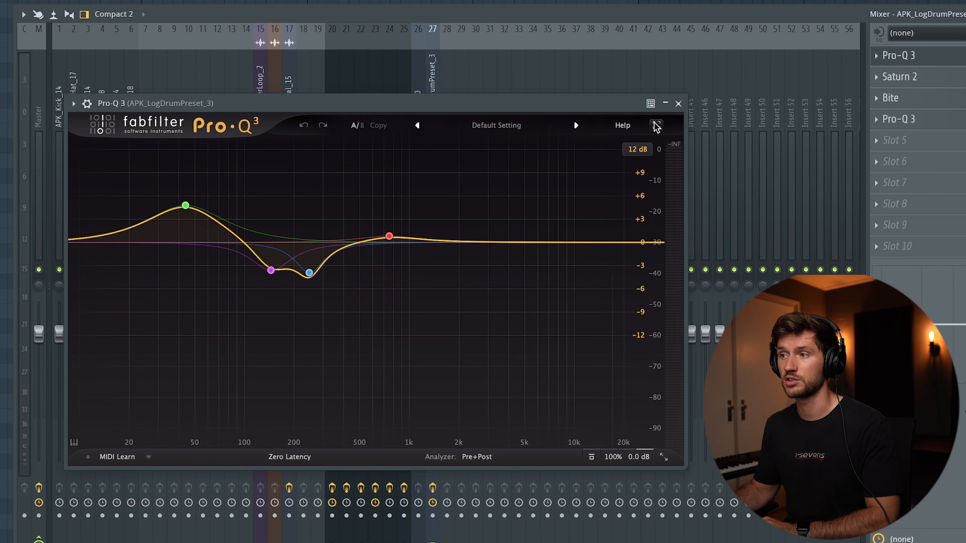
- Play the full arrangement and inspect ValhallaVintageVerb on the Harpo mixer track
{"action": "key", "text": "space"}
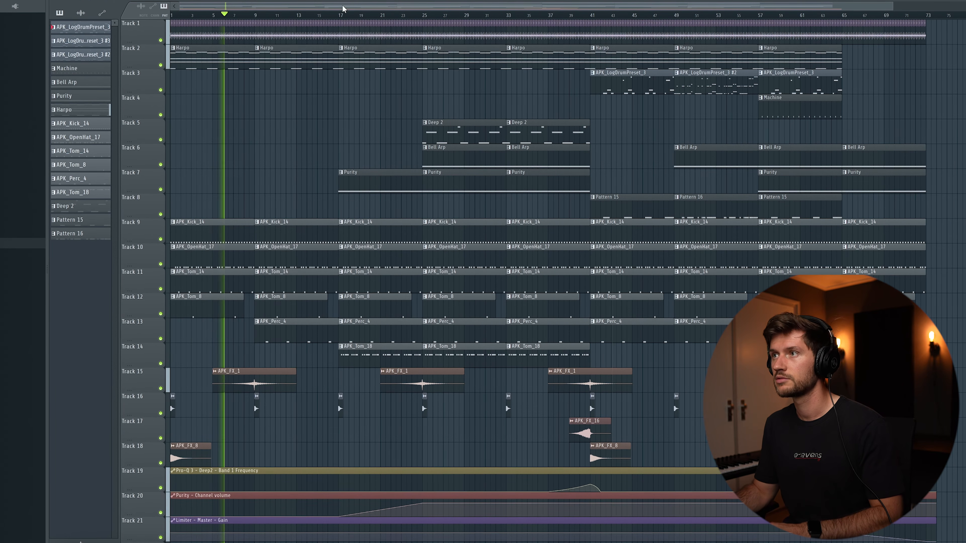
{"action": "key", "text": "F9"}
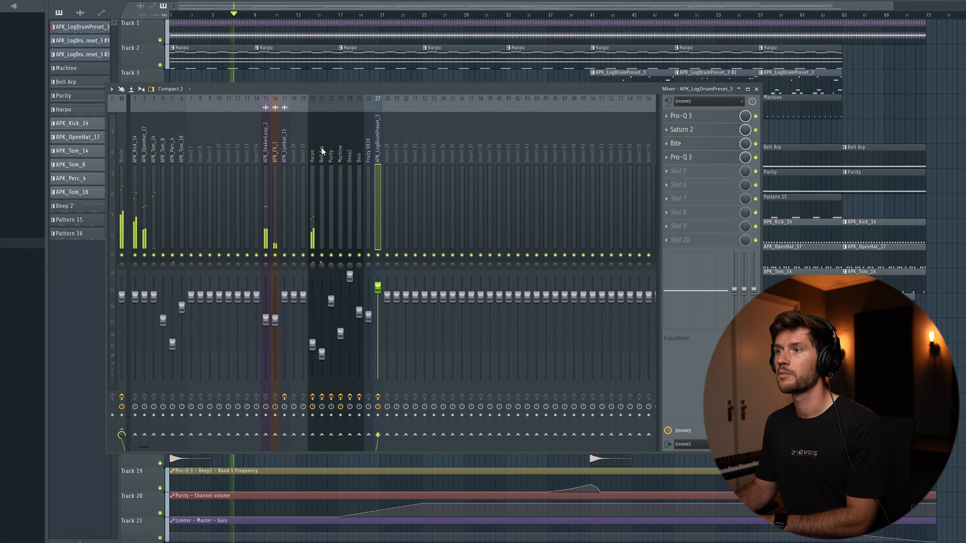
{"action": "left_click", "coordinate": [313, 151]}
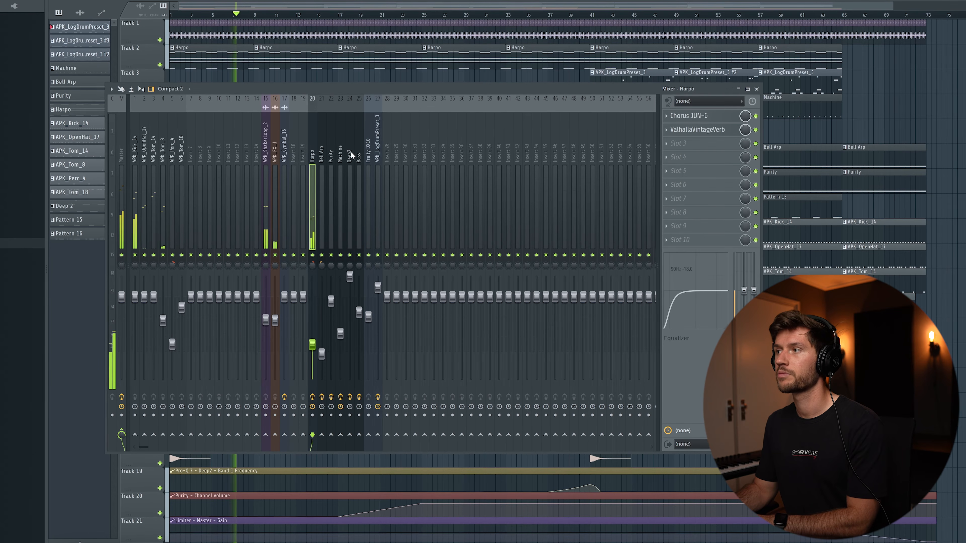
{"action": "left_click", "coordinate": [701, 130]}
{"action": "left_click", "coordinate": [582, 141]}
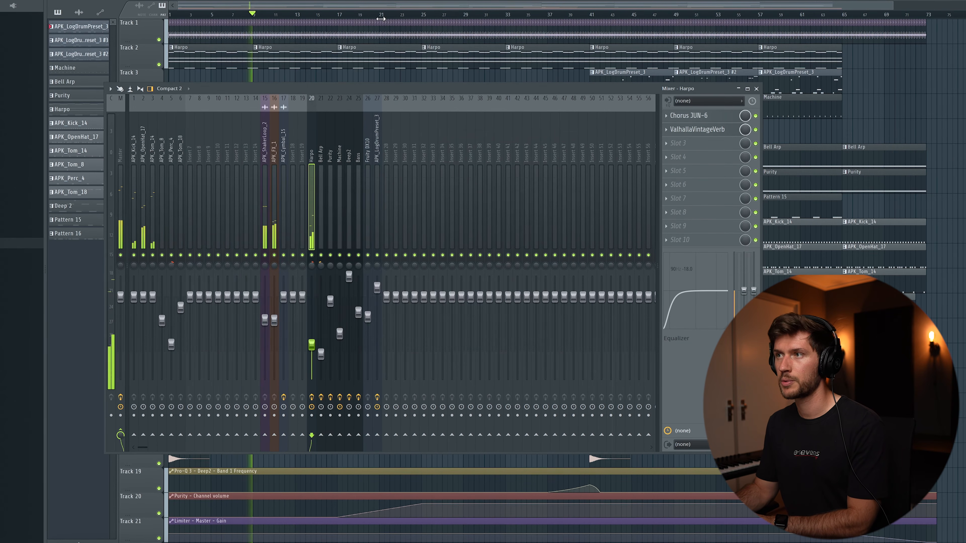
{"action": "key", "text": "F9"}
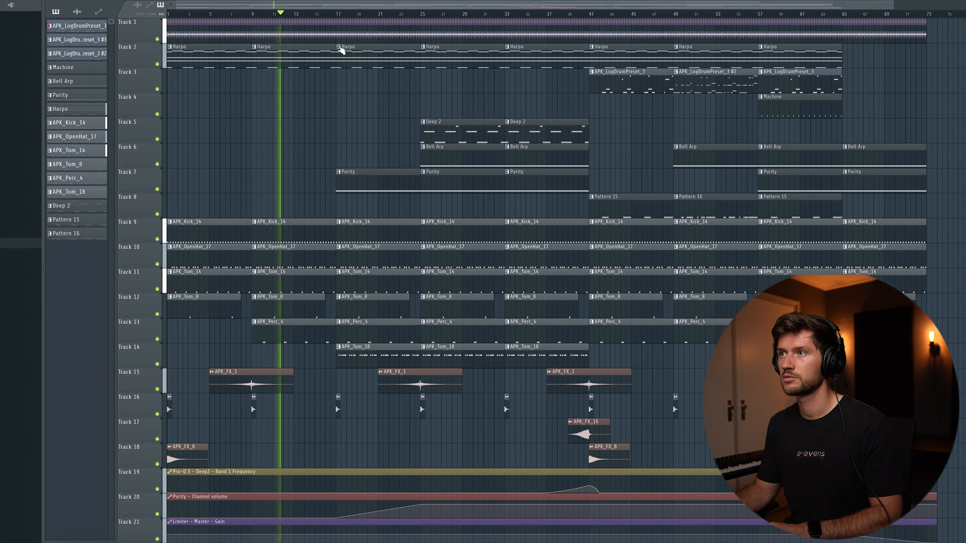
- Raise the Harpo mixer track's fader slightly
{"action": "key", "text": "F9"}
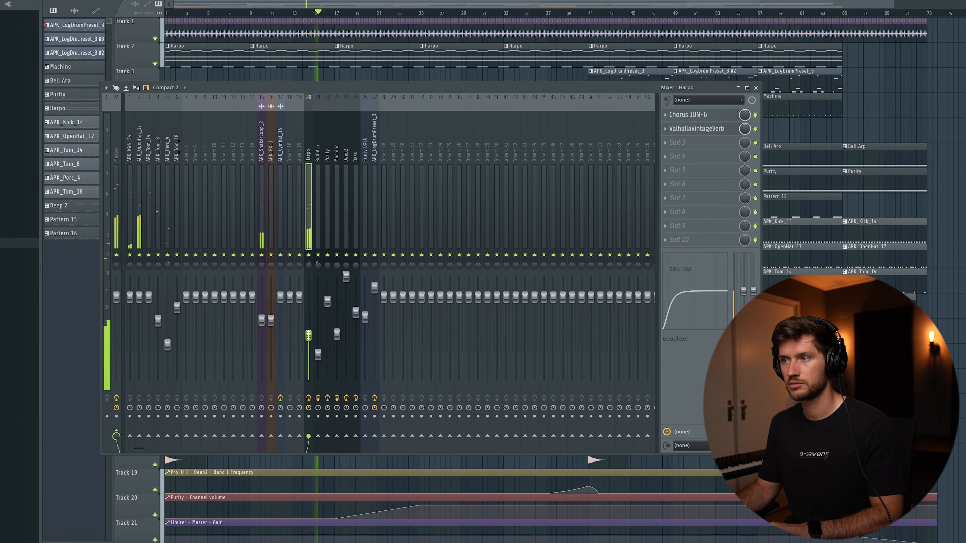
{"action": "left_click", "coordinate": [755, 88]}
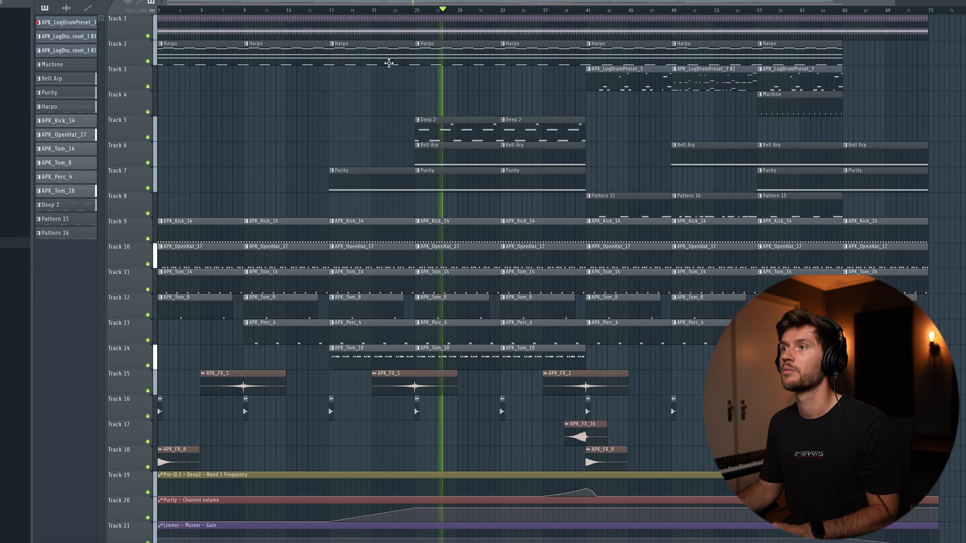
- Inspect the Pro-Q 3 low and high cuts on the Bell Arp mixer track while the arrangement plays
{"action": "key", "text": "F9"}
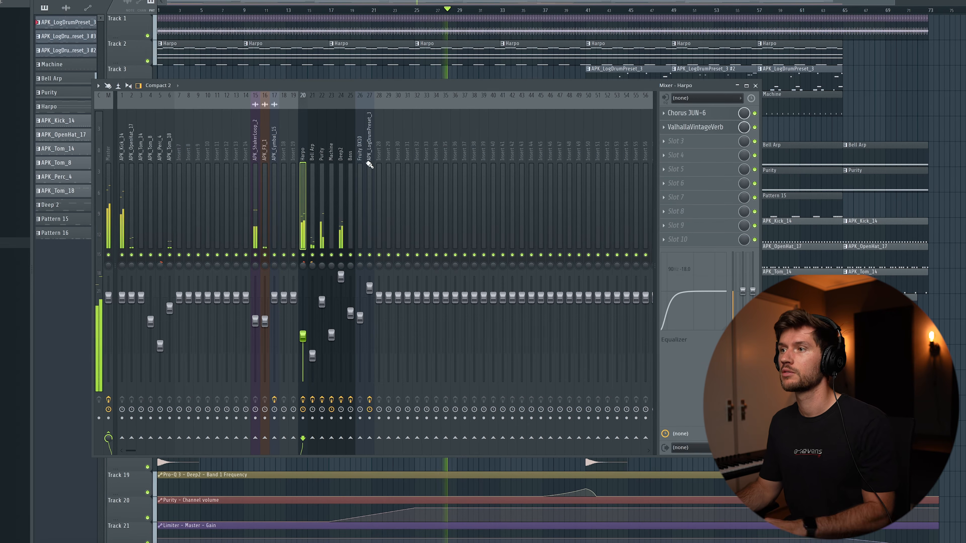
{"action": "left_click", "coordinate": [314, 154]}
{"action": "left_click", "coordinate": [680, 113]}
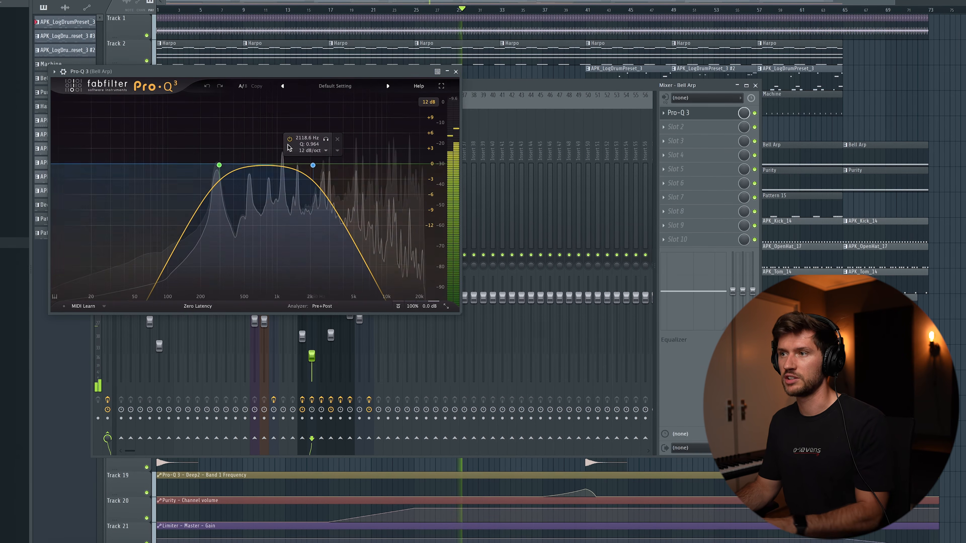
{"action": "left_click", "coordinate": [456, 71]}
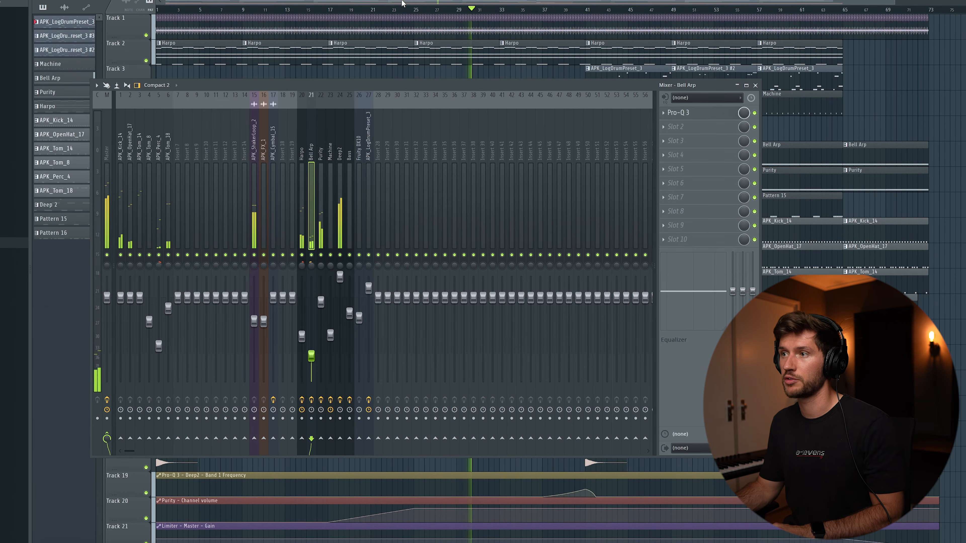
{"action": "key", "text": "F9"}
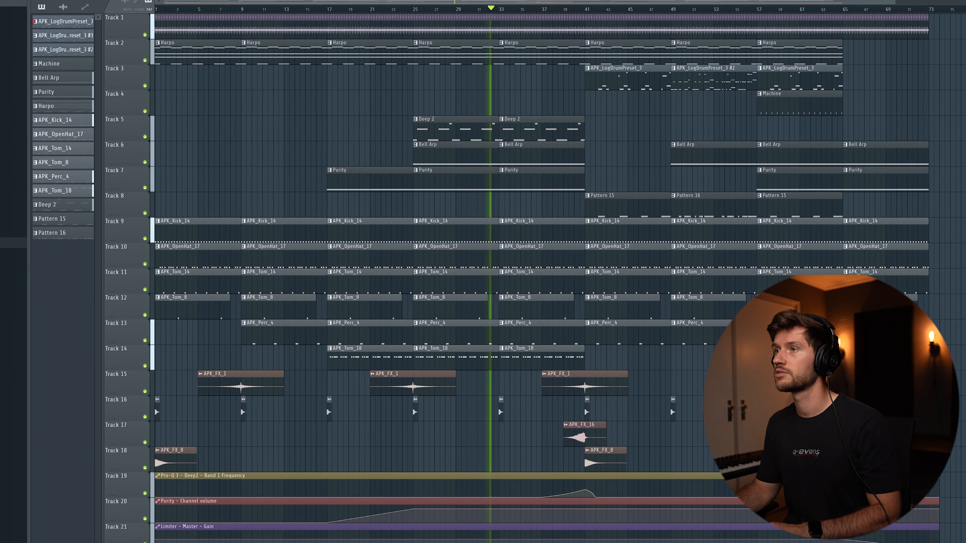
- Examine the C5 notes of Pattern 15 from its first bar in the piano roll
{"action": "left_click_drag", "start_coordinate": [163, 3], "coordinate": [429, 1]}
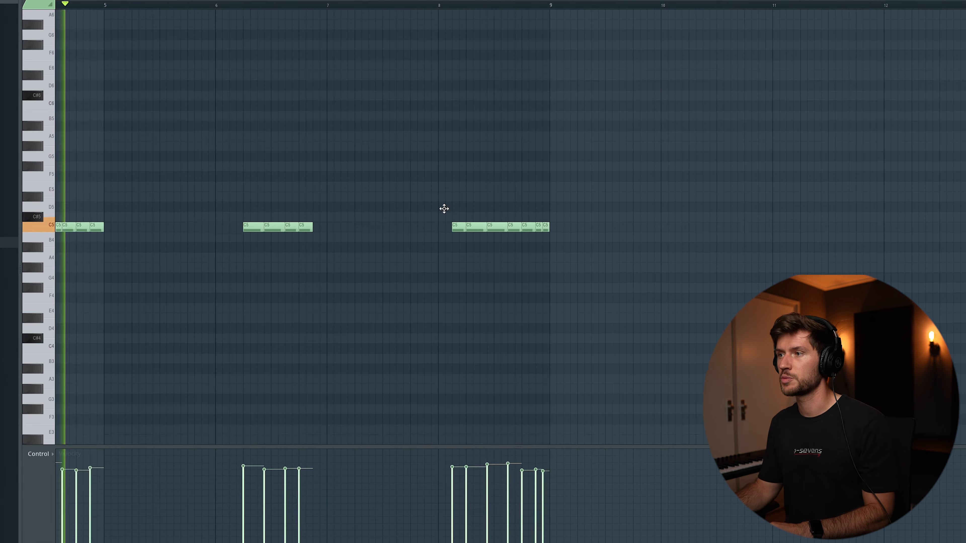
{"action": "double_click", "coordinate": [444, 205]}
{"action": "left_click_drag", "start_coordinate": [365, 0], "coordinate": [64, 0]}
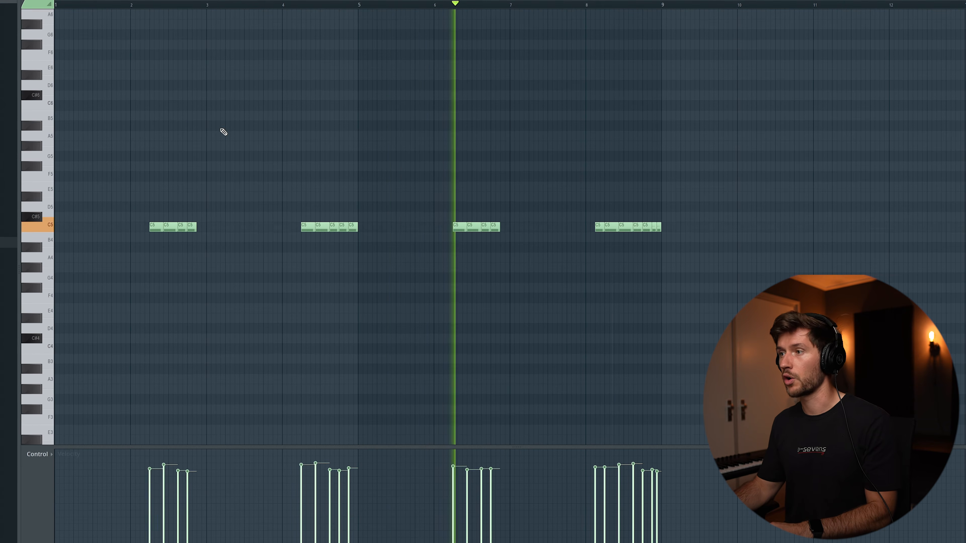
{"action": "key", "text": "Escape"}
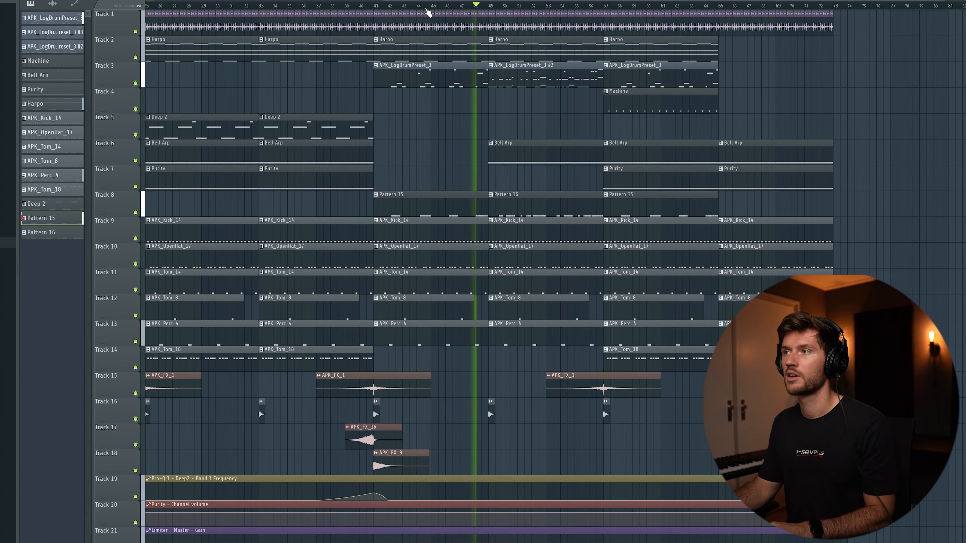
- Examine the log drum variation in the APK_LogDrumPreset_3 #2 clip from bar 49 across its eight bars
{"action": "left_click_drag", "start_coordinate": [425, 2], "coordinate": [537, 2]}
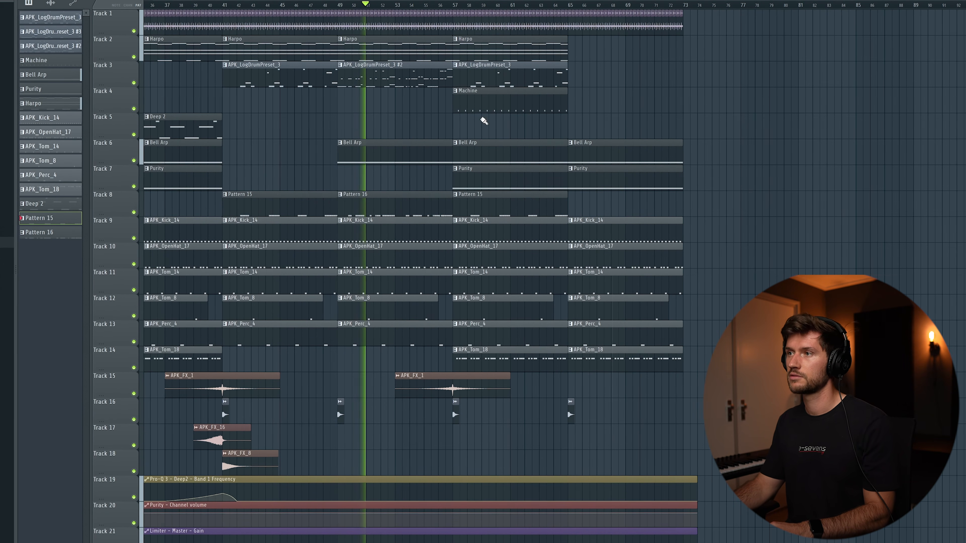
{"action": "double_click", "coordinate": [380, 78]}
{"action": "left_click_drag", "start_coordinate": [442, 1], "coordinate": [414, 1]}
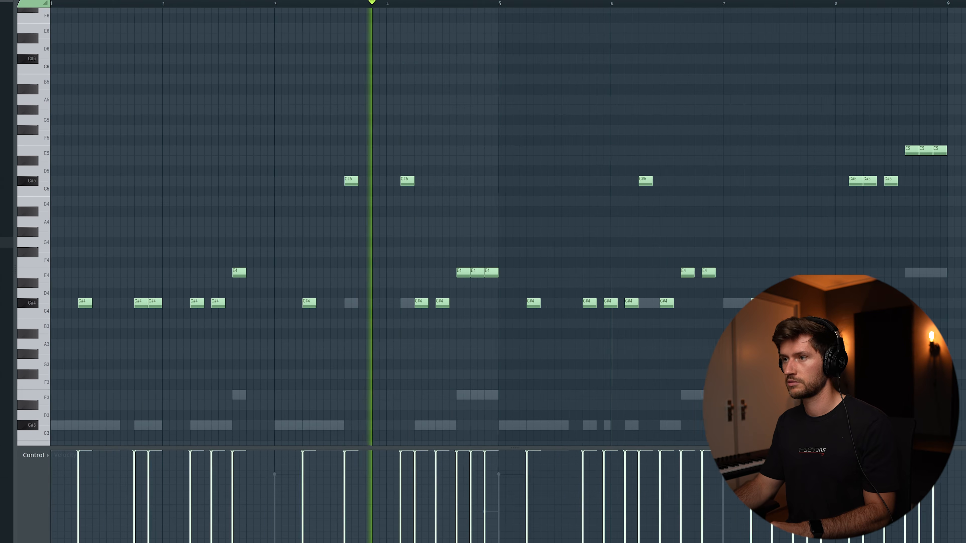
{"action": "left_click_drag", "start_coordinate": [817, 1], "coordinate": [894, 14]}
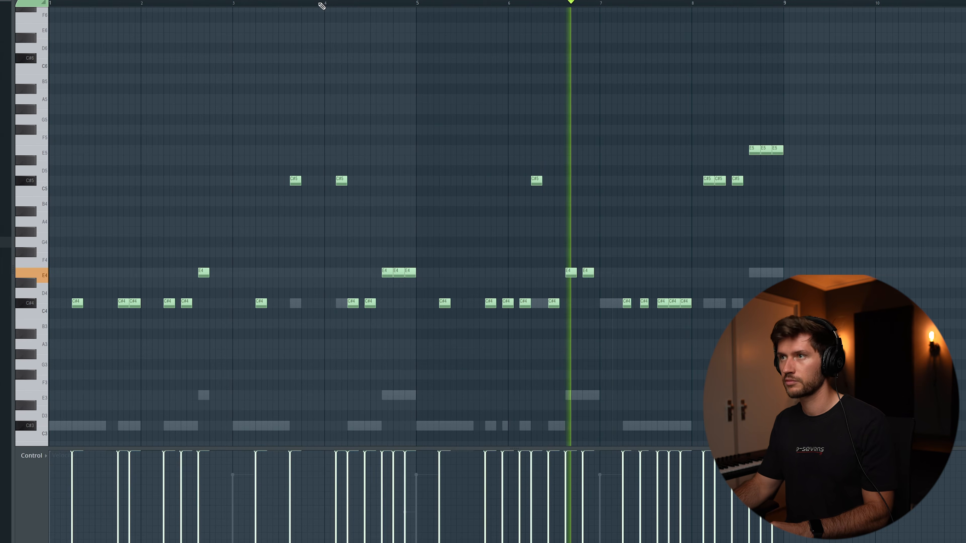
{"action": "key", "text": "F5"}
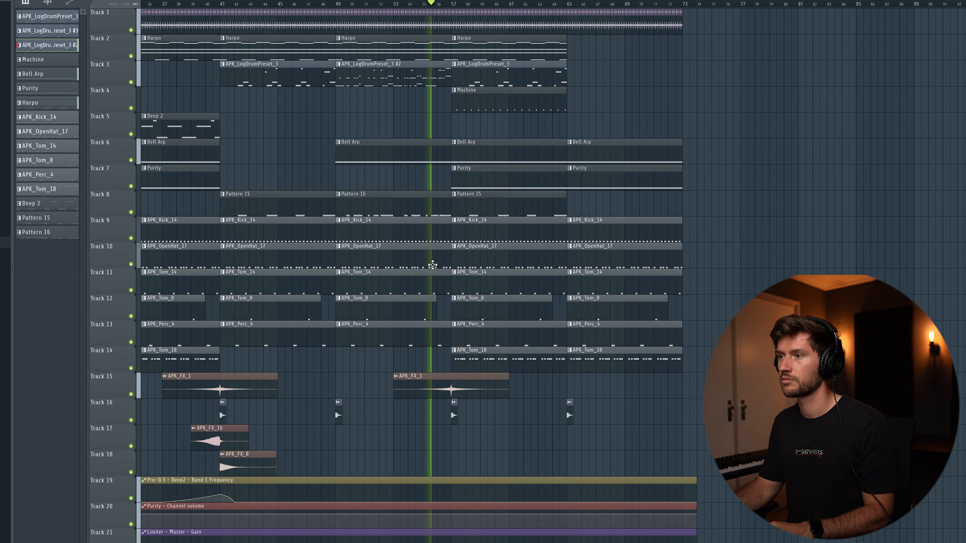
- Examine the C5 notes and their velocities across all eight bars of Pattern 16
{"action": "double_click", "coordinate": [416, 217]}
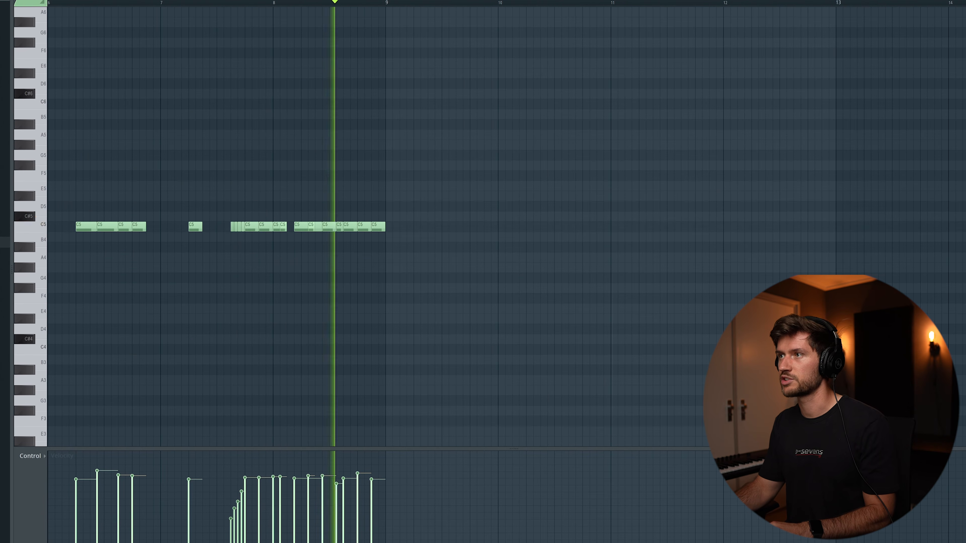
{"action": "scroll", "coordinate": [214, 54], "scroll_direction": "down", "scroll_amount": 3}
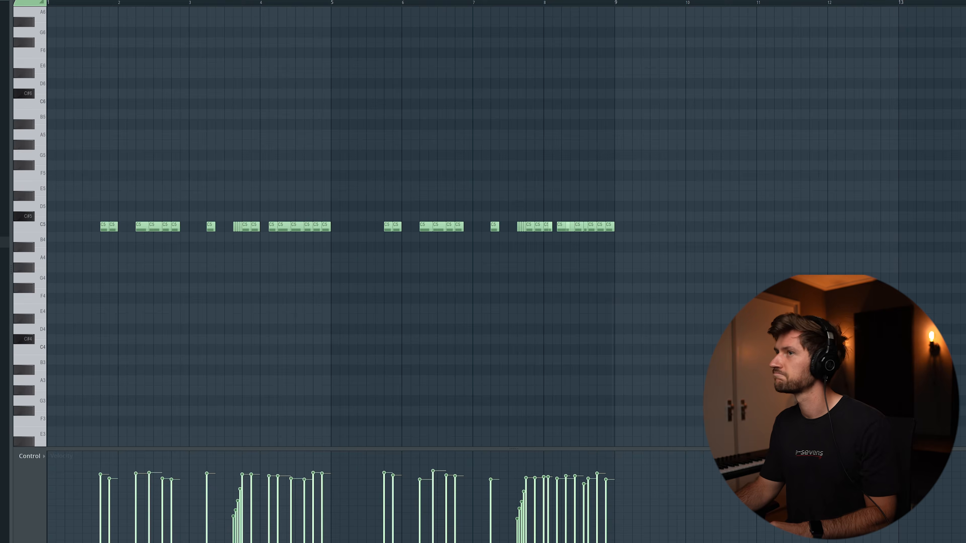
{"action": "key", "text": "F5"}
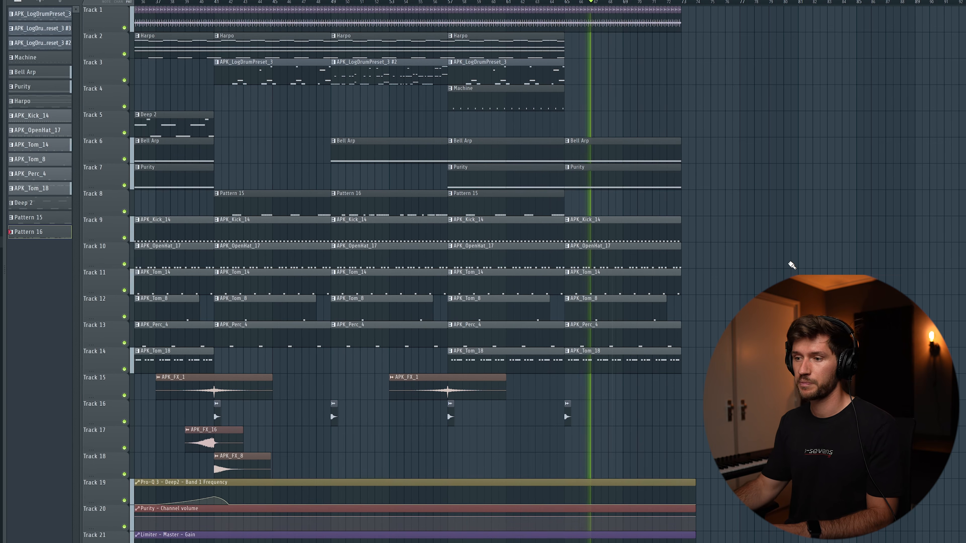
- Examine the Limiter - Master - Gain automation at the end of the arrangement
{"action": "scroll", "coordinate": [365, 516], "scroll_direction": "down", "scroll_amount": 4}
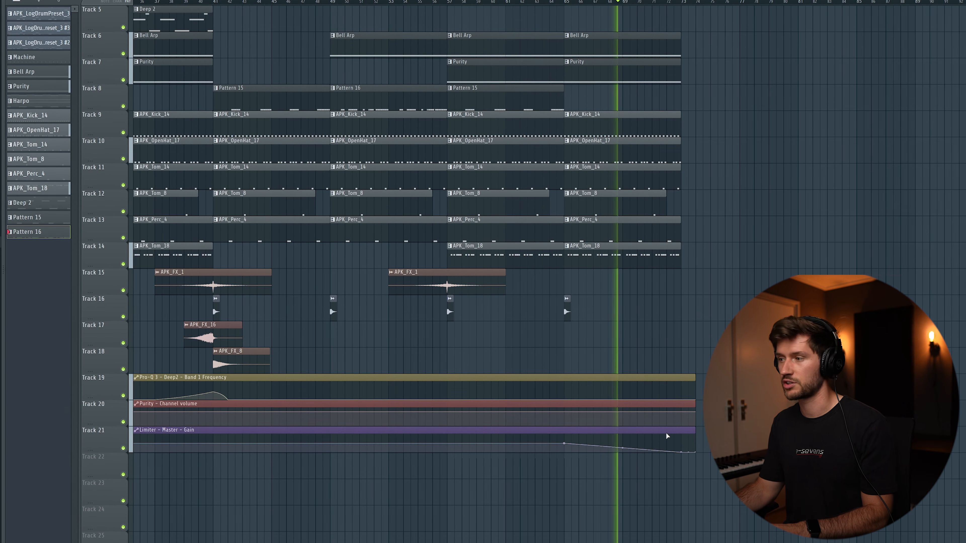
{"action": "scroll", "coordinate": [381, 274], "scroll_direction": "up", "scroll_amount": 4}
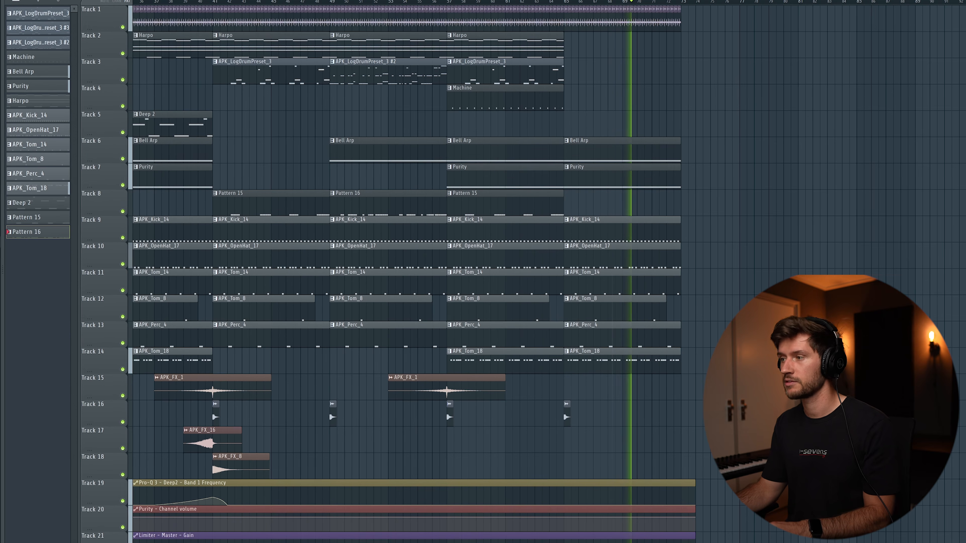